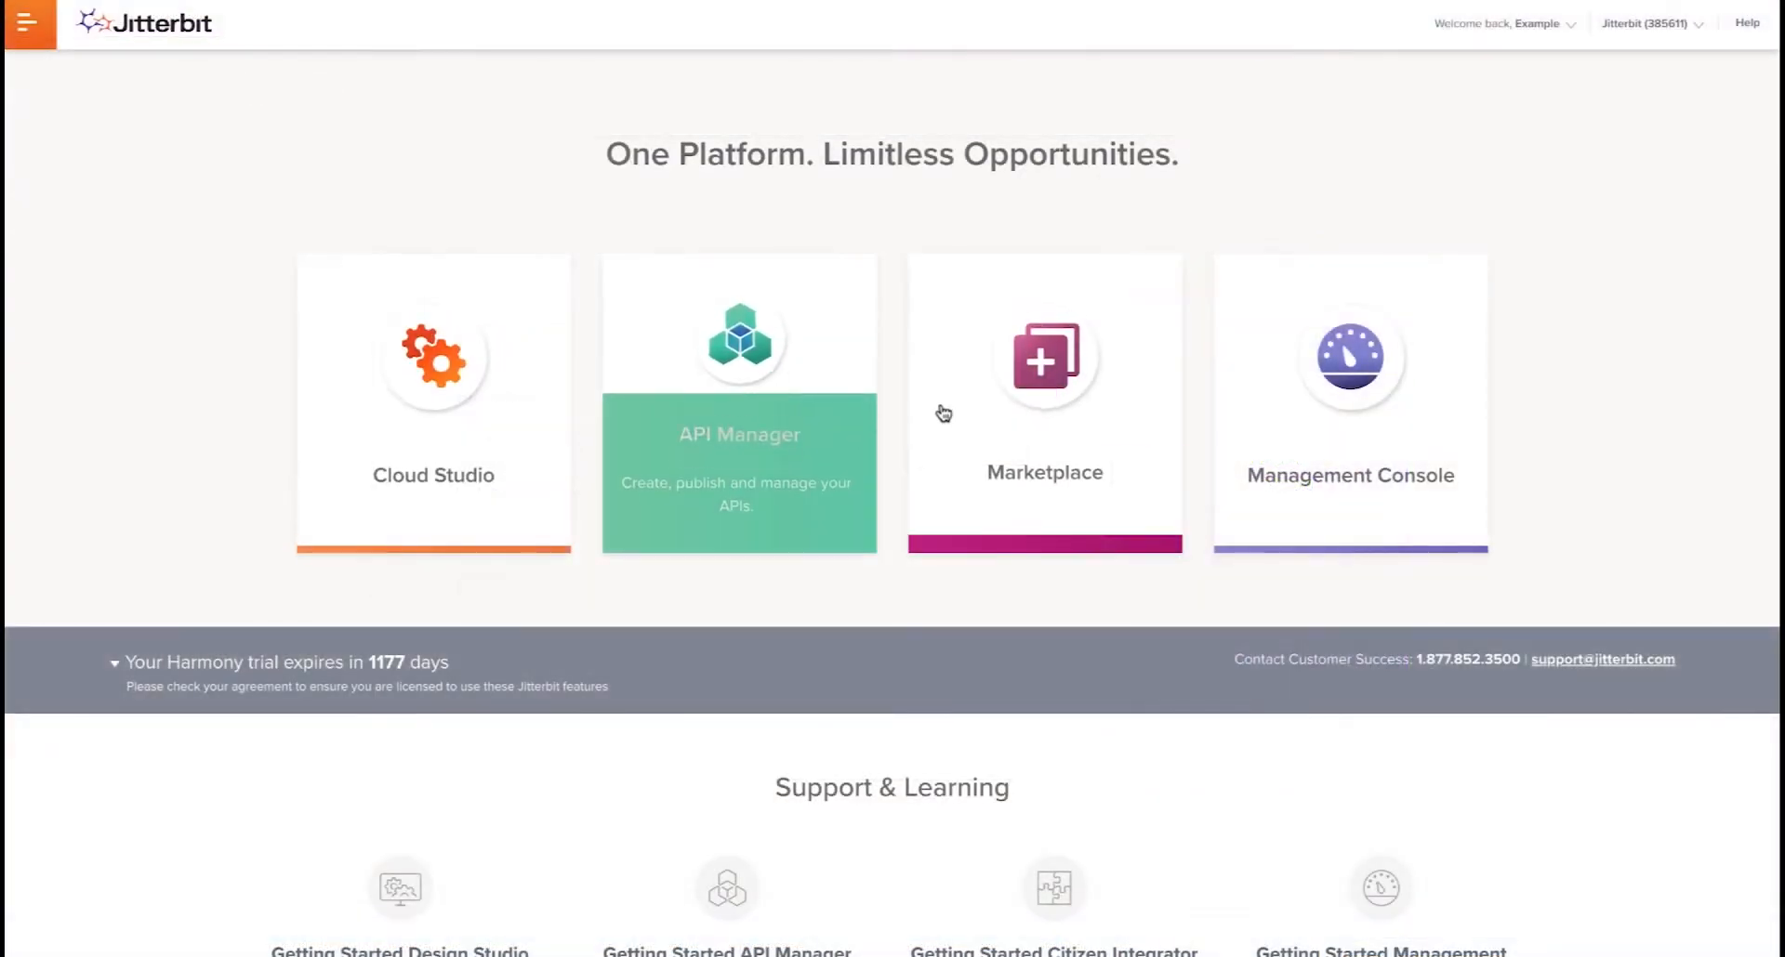
- Open the Marketplace and filter the catalogue to Process Template items with the Epicor endpoint
click(1025, 414)
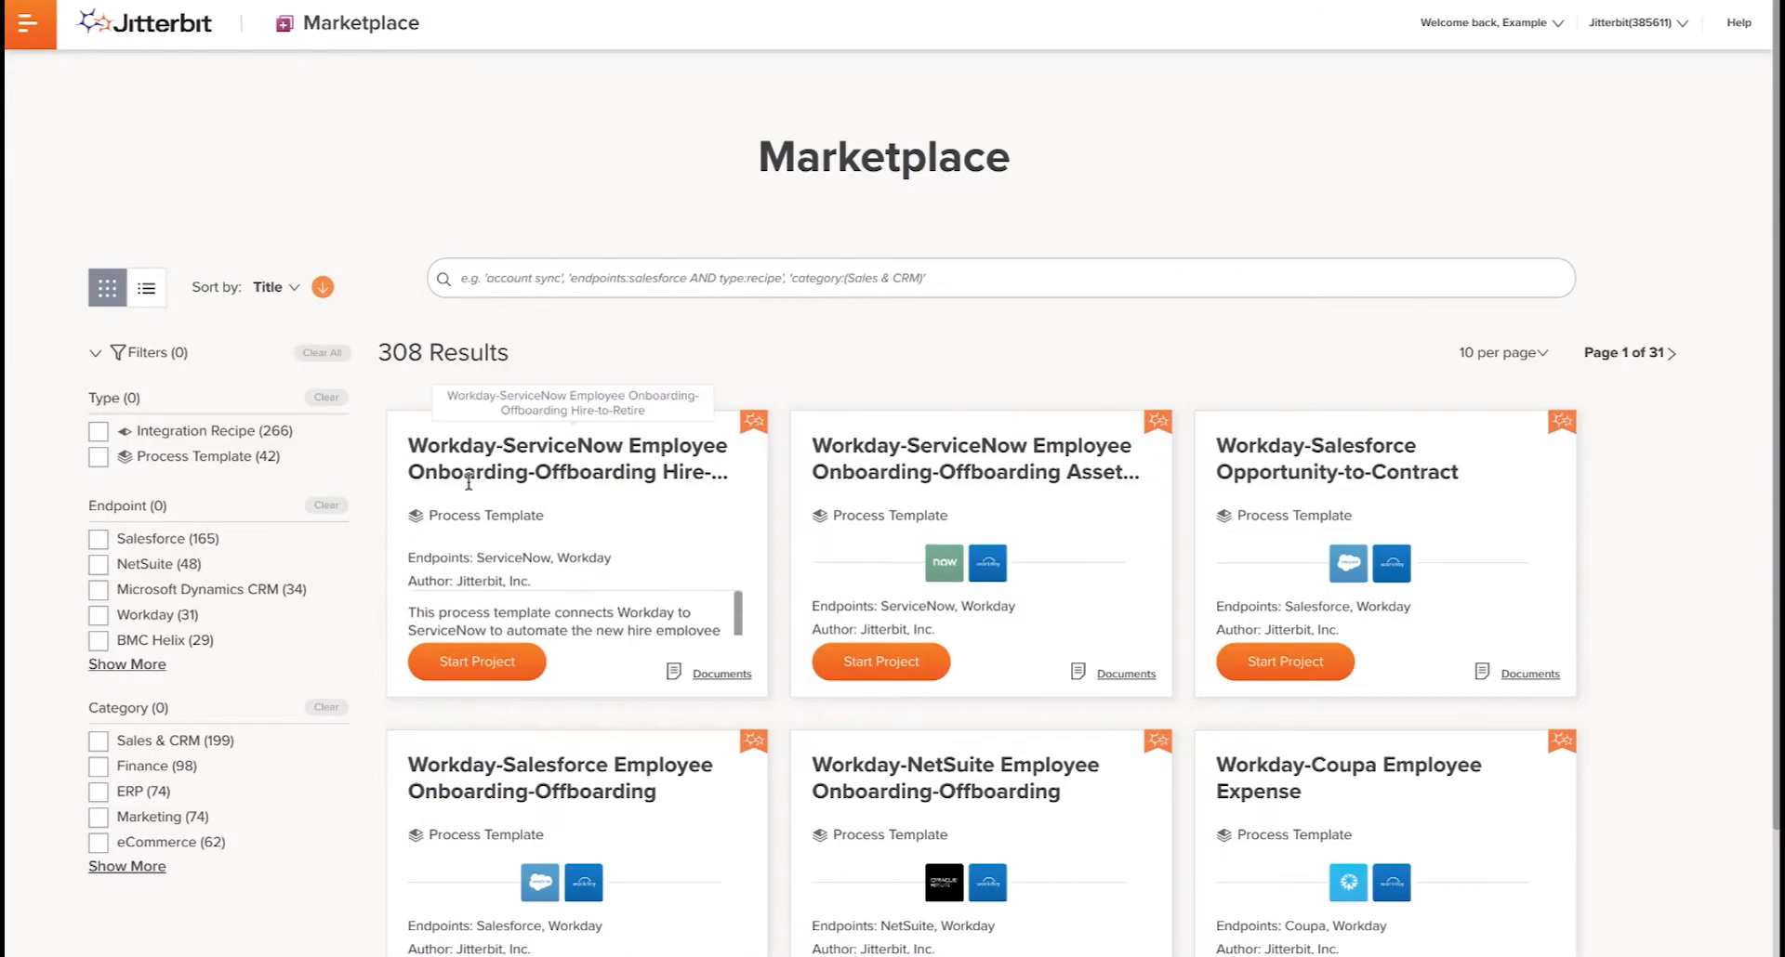
click(98, 460)
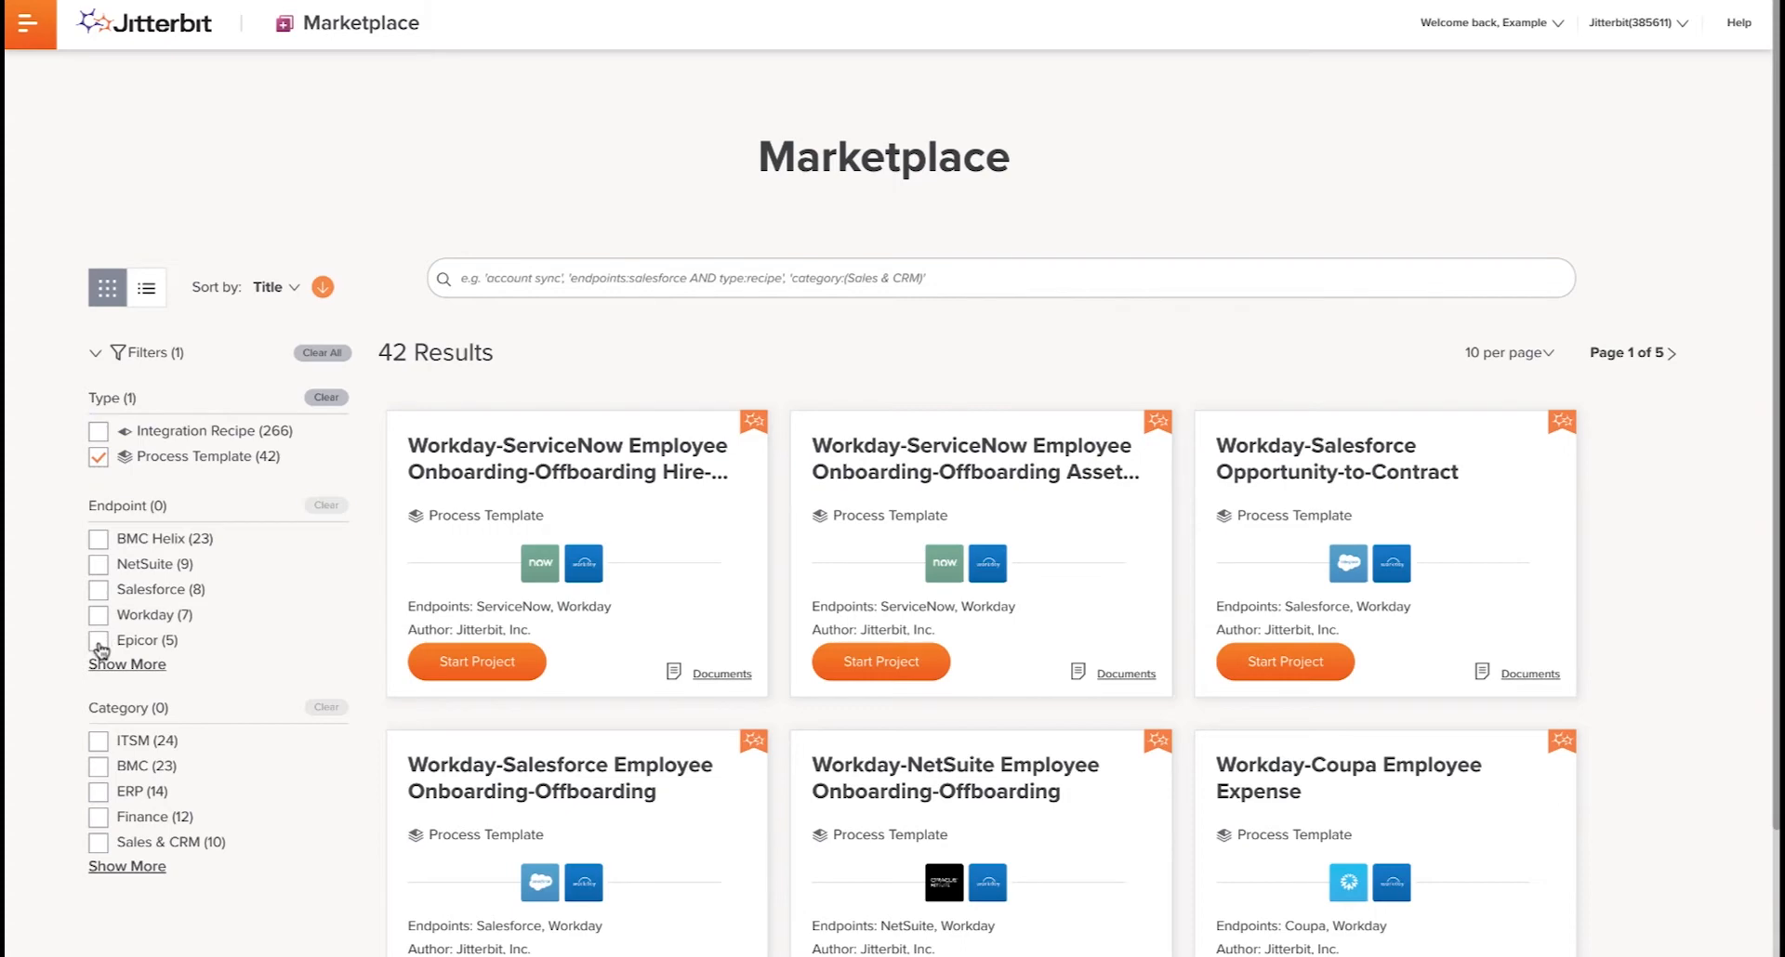
click(99, 642)
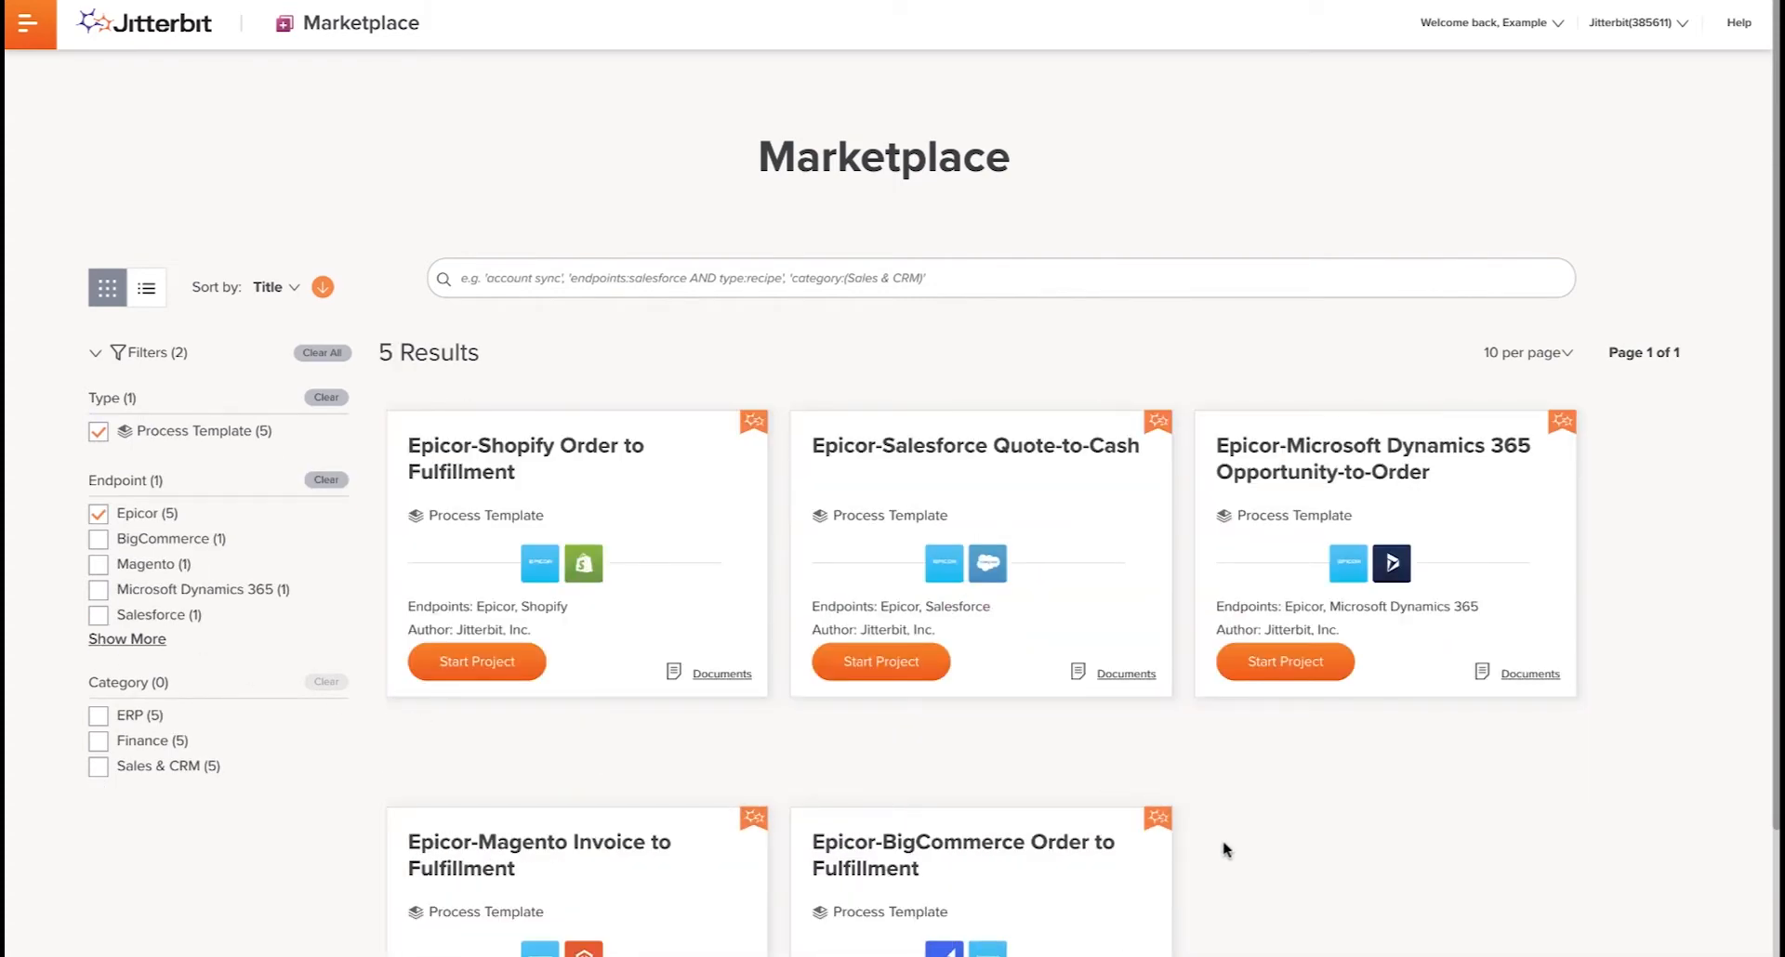
- Start a project from the Epicor-BigCommerce Order to Fulfillment template and download its customization files
scroll(1223, 845, down, 2)
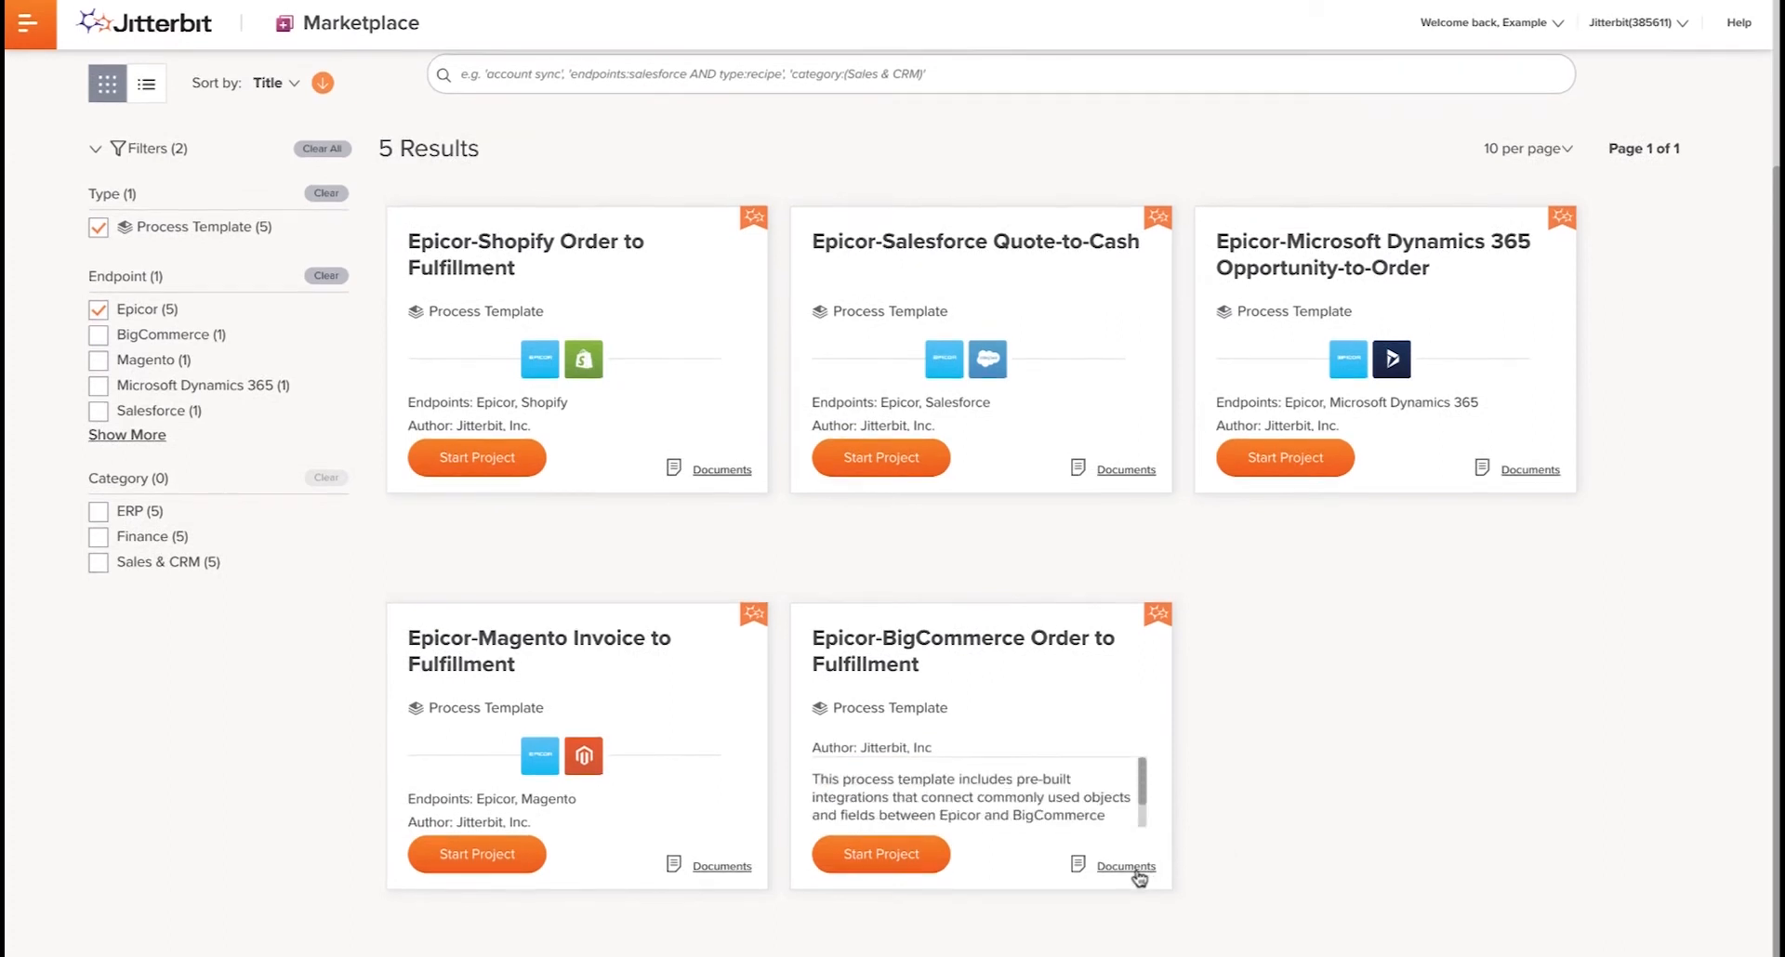
click(1126, 868)
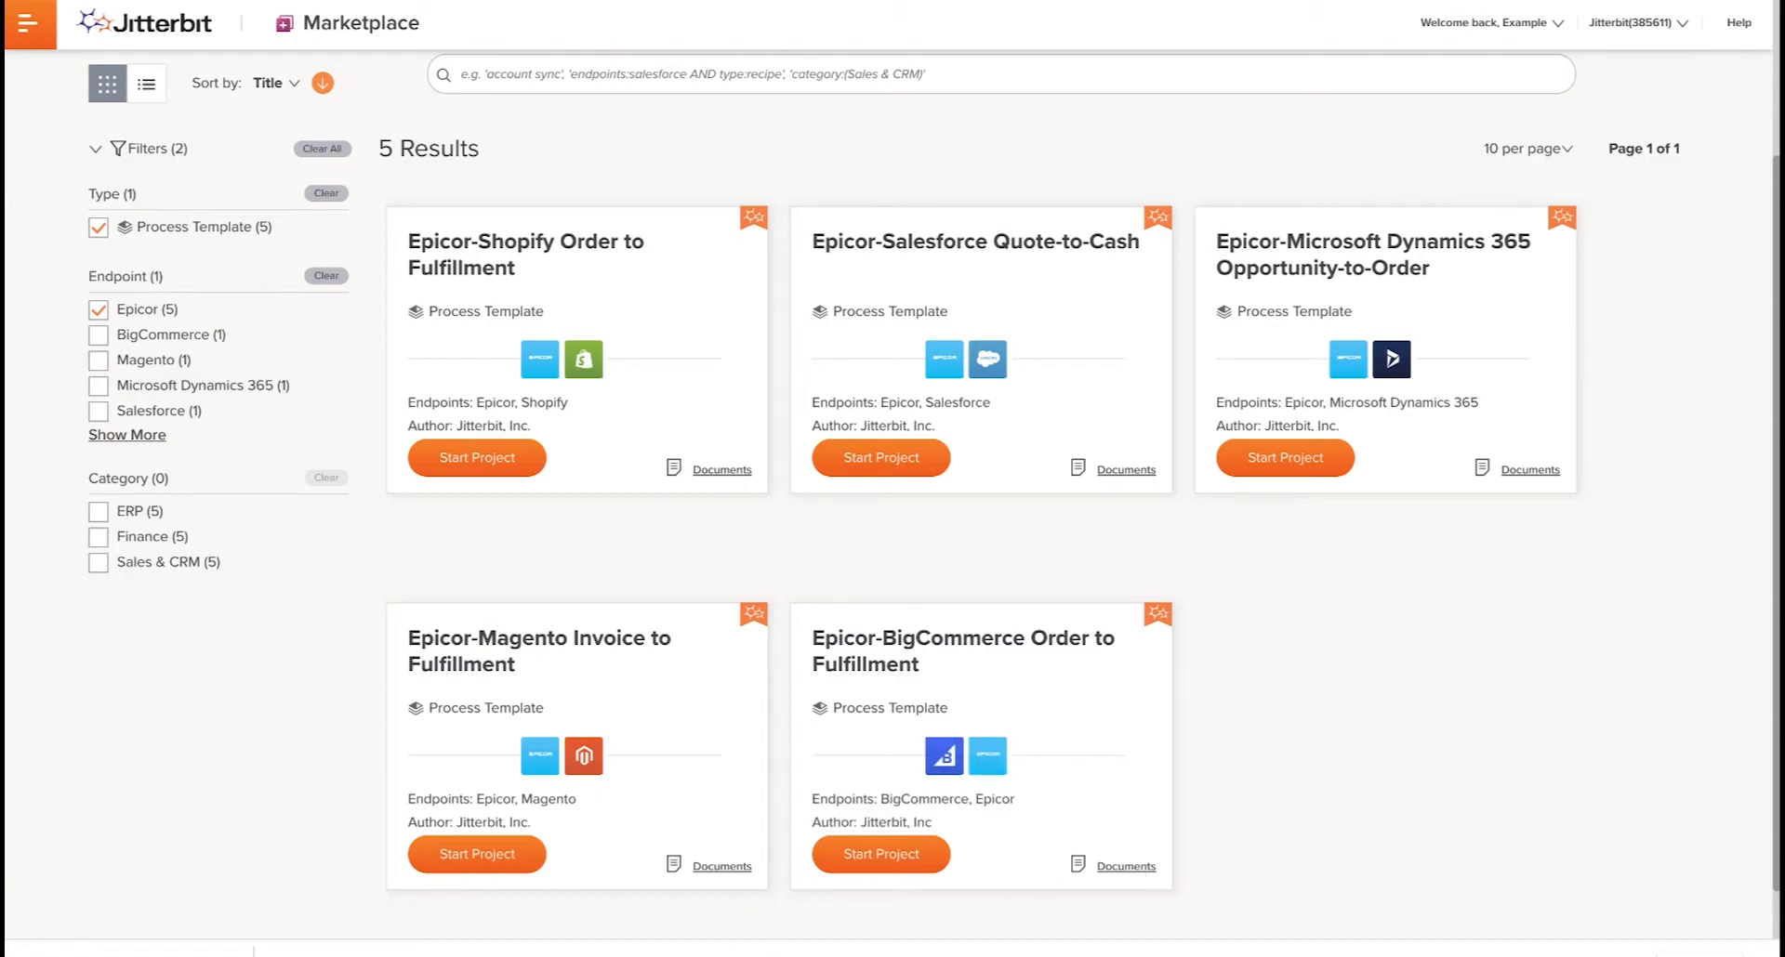
click(130, 950)
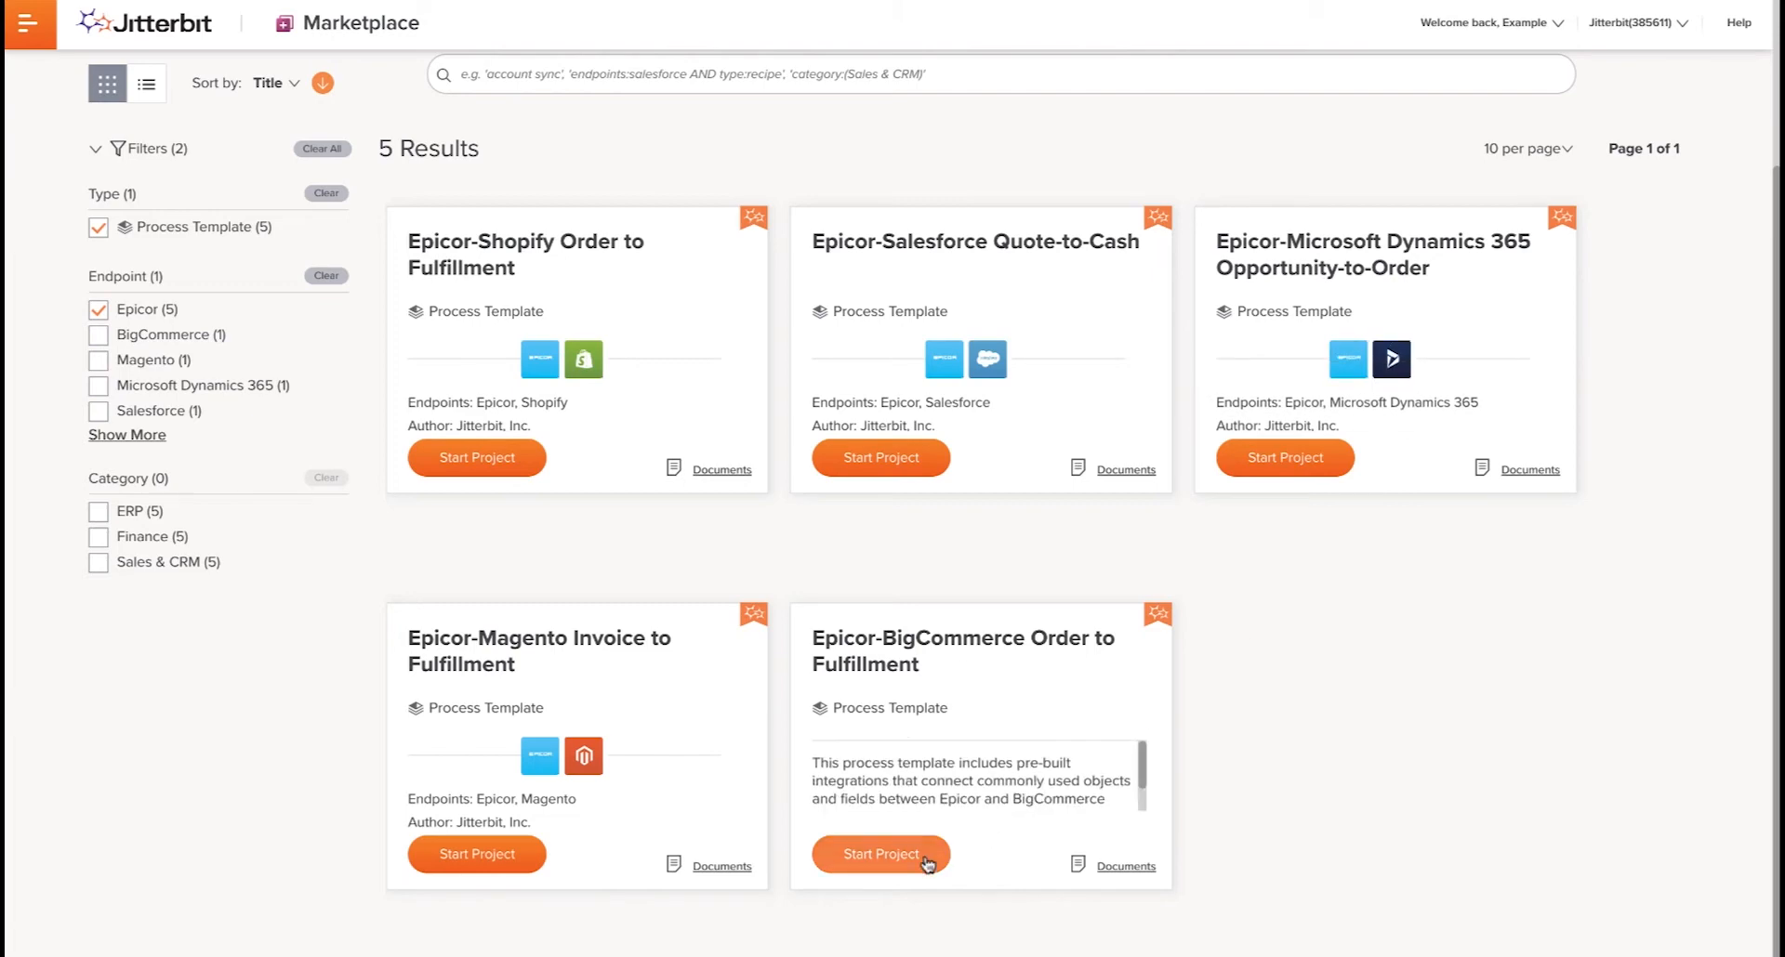
click(891, 859)
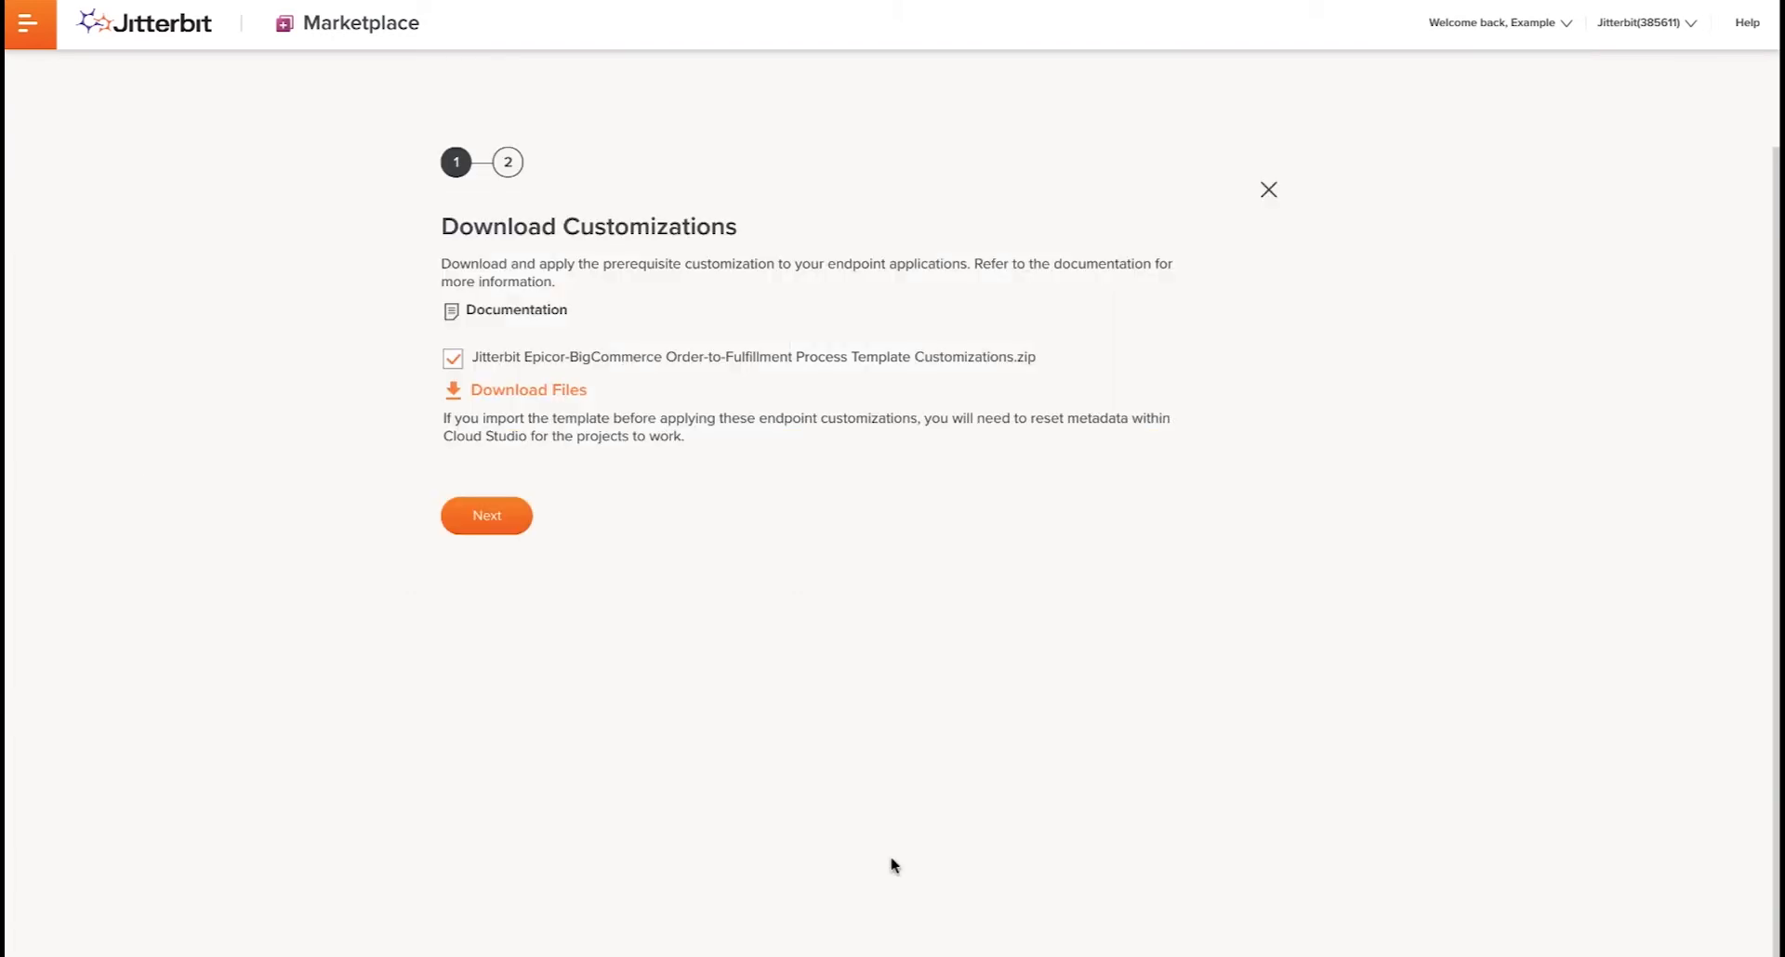
click(555, 392)
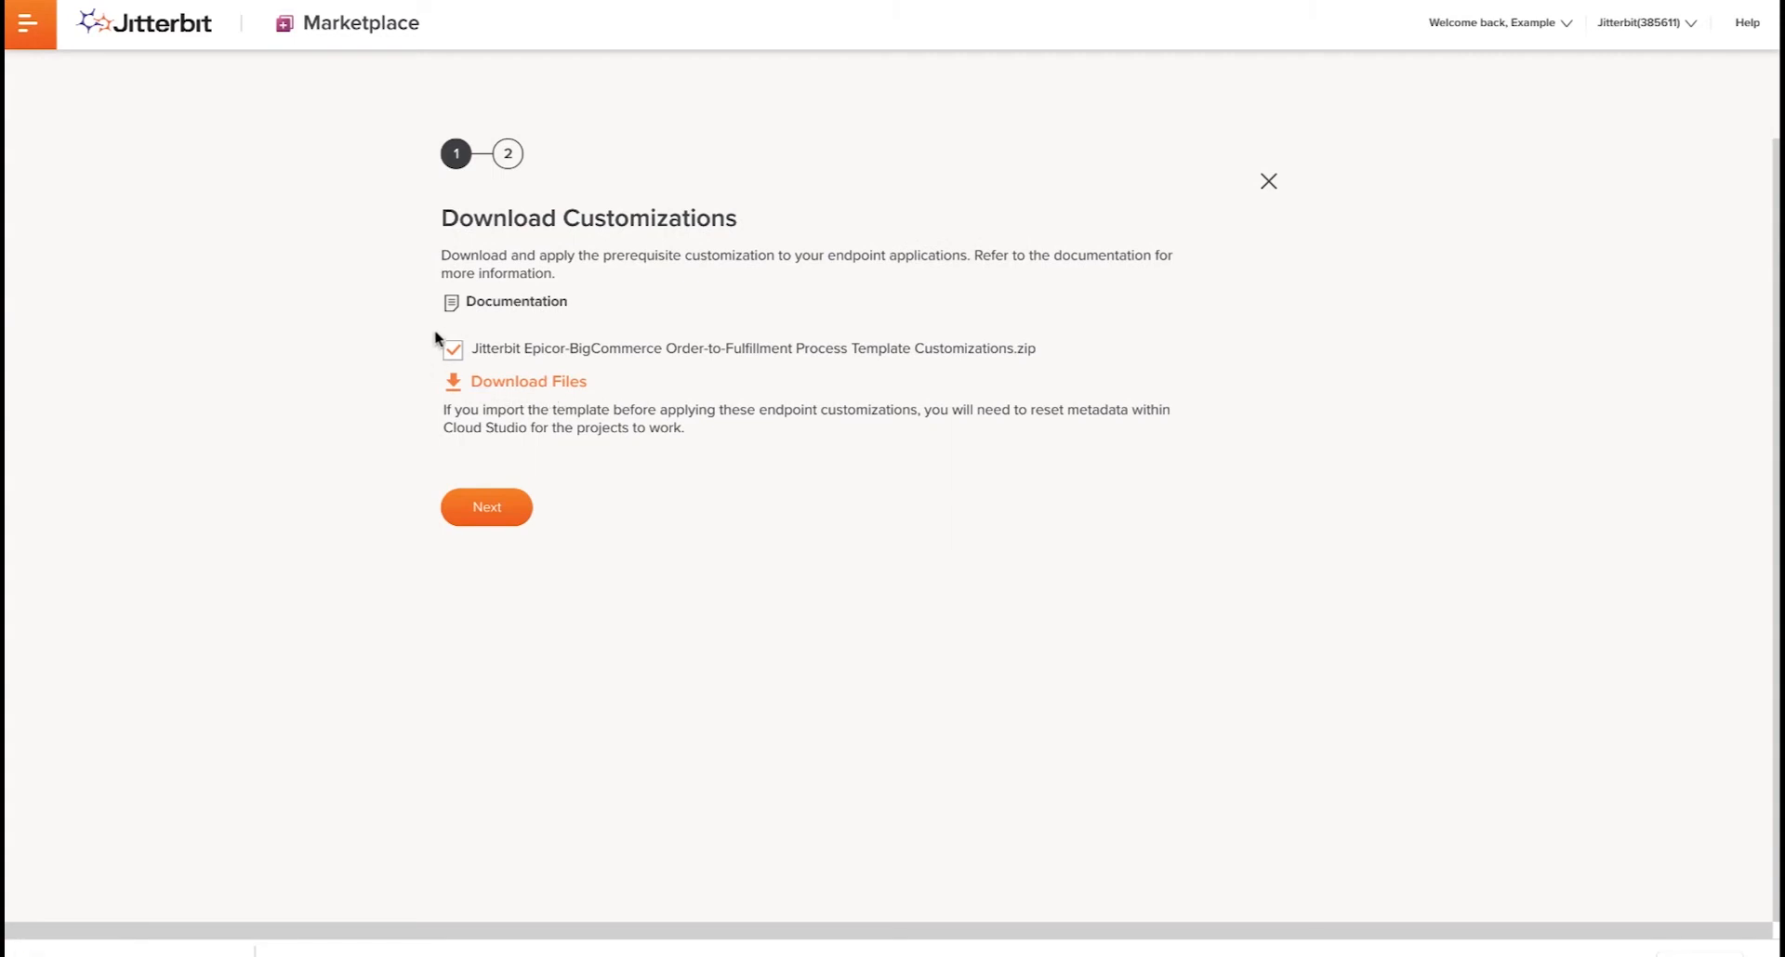
click(486, 509)
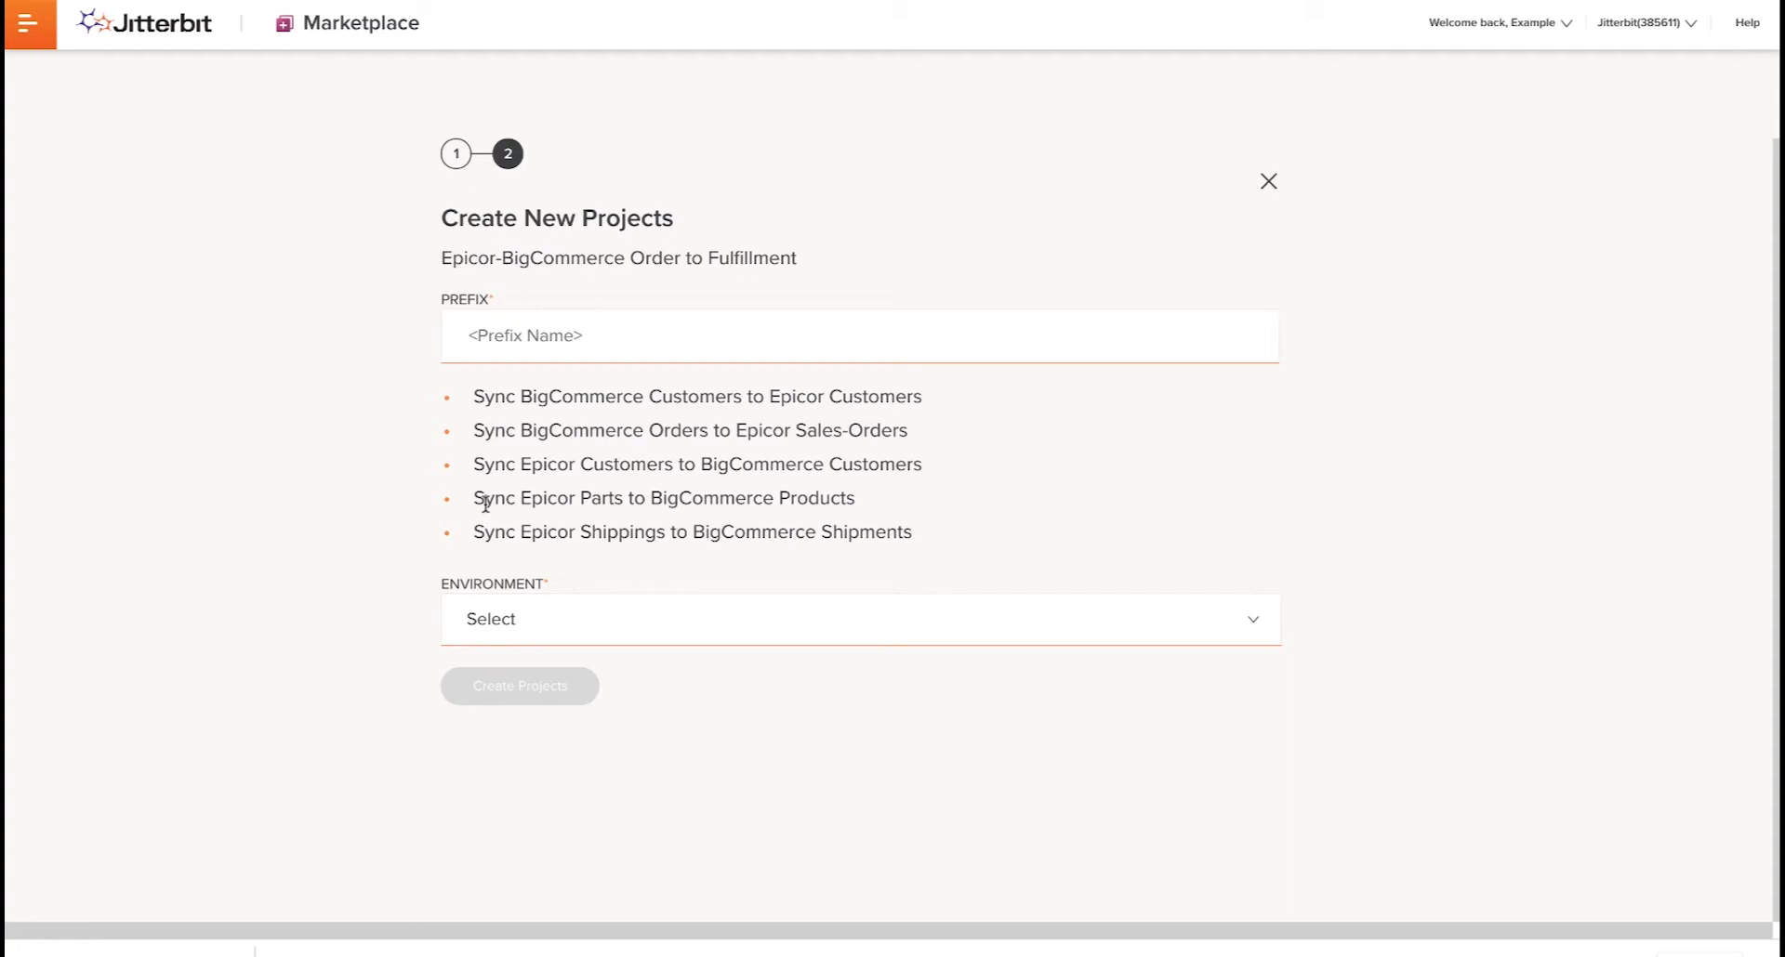
- Create the template's projects with prefix Jitterbit in the Default Environment and go to Cloud Studio
click(525, 342)
text(Jitterbit)
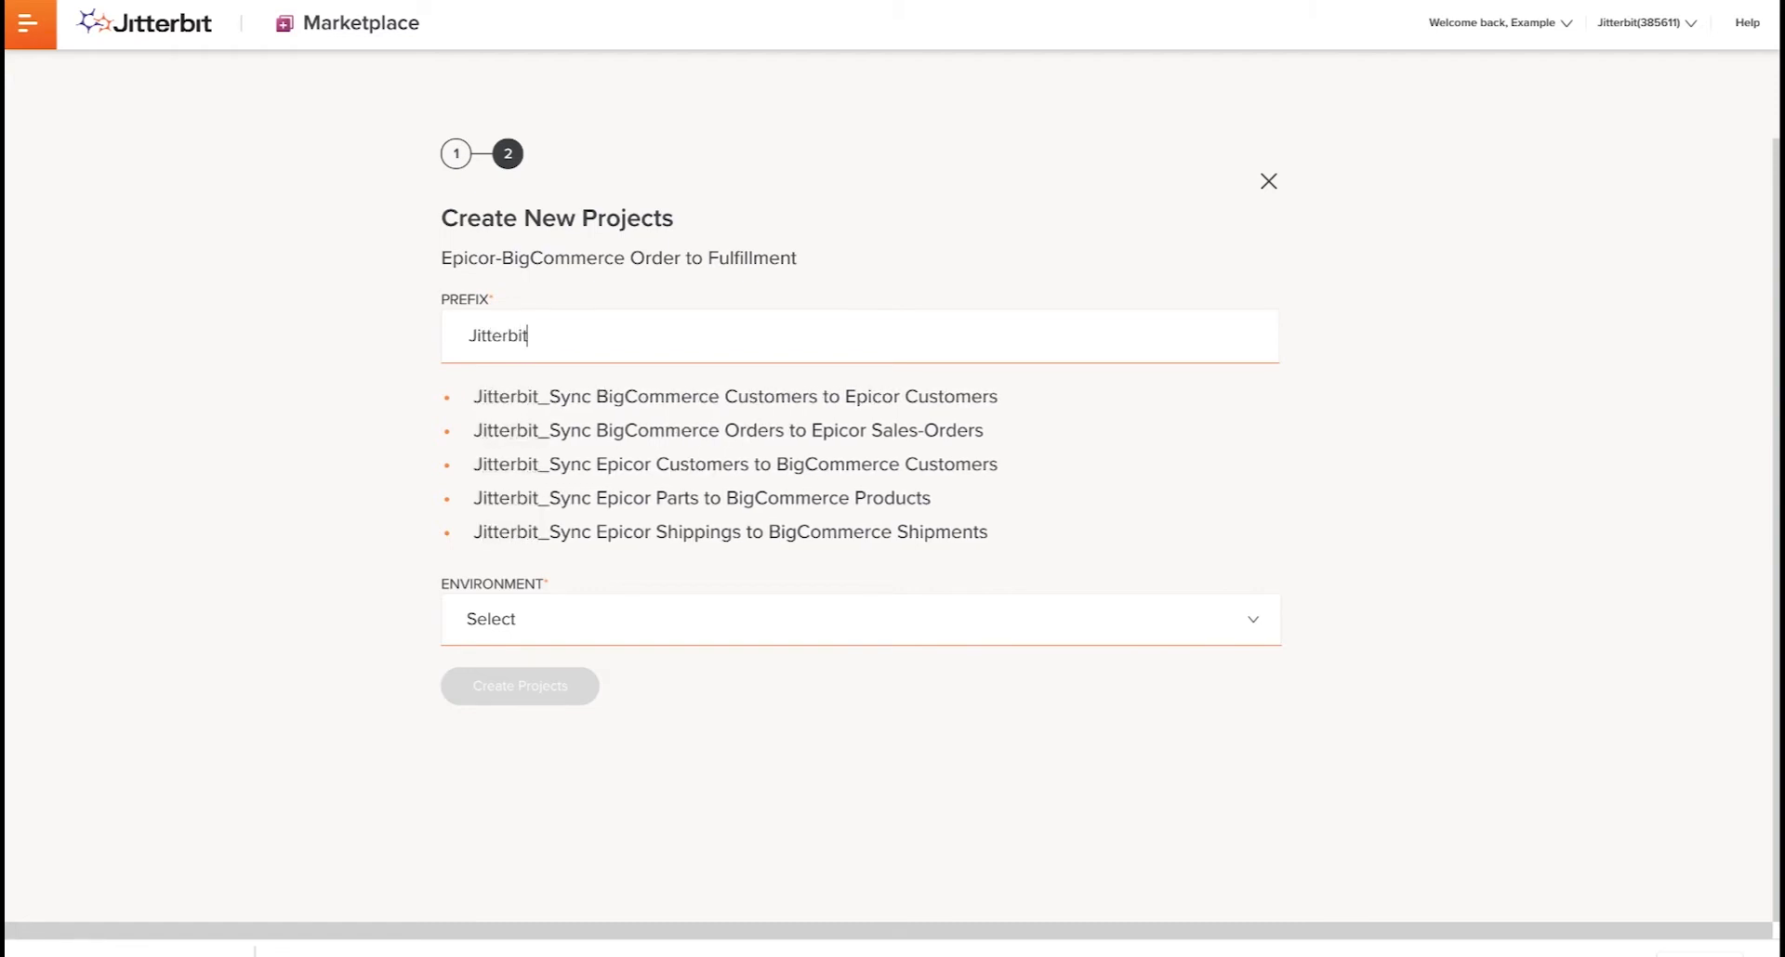
click(535, 615)
click(541, 671)
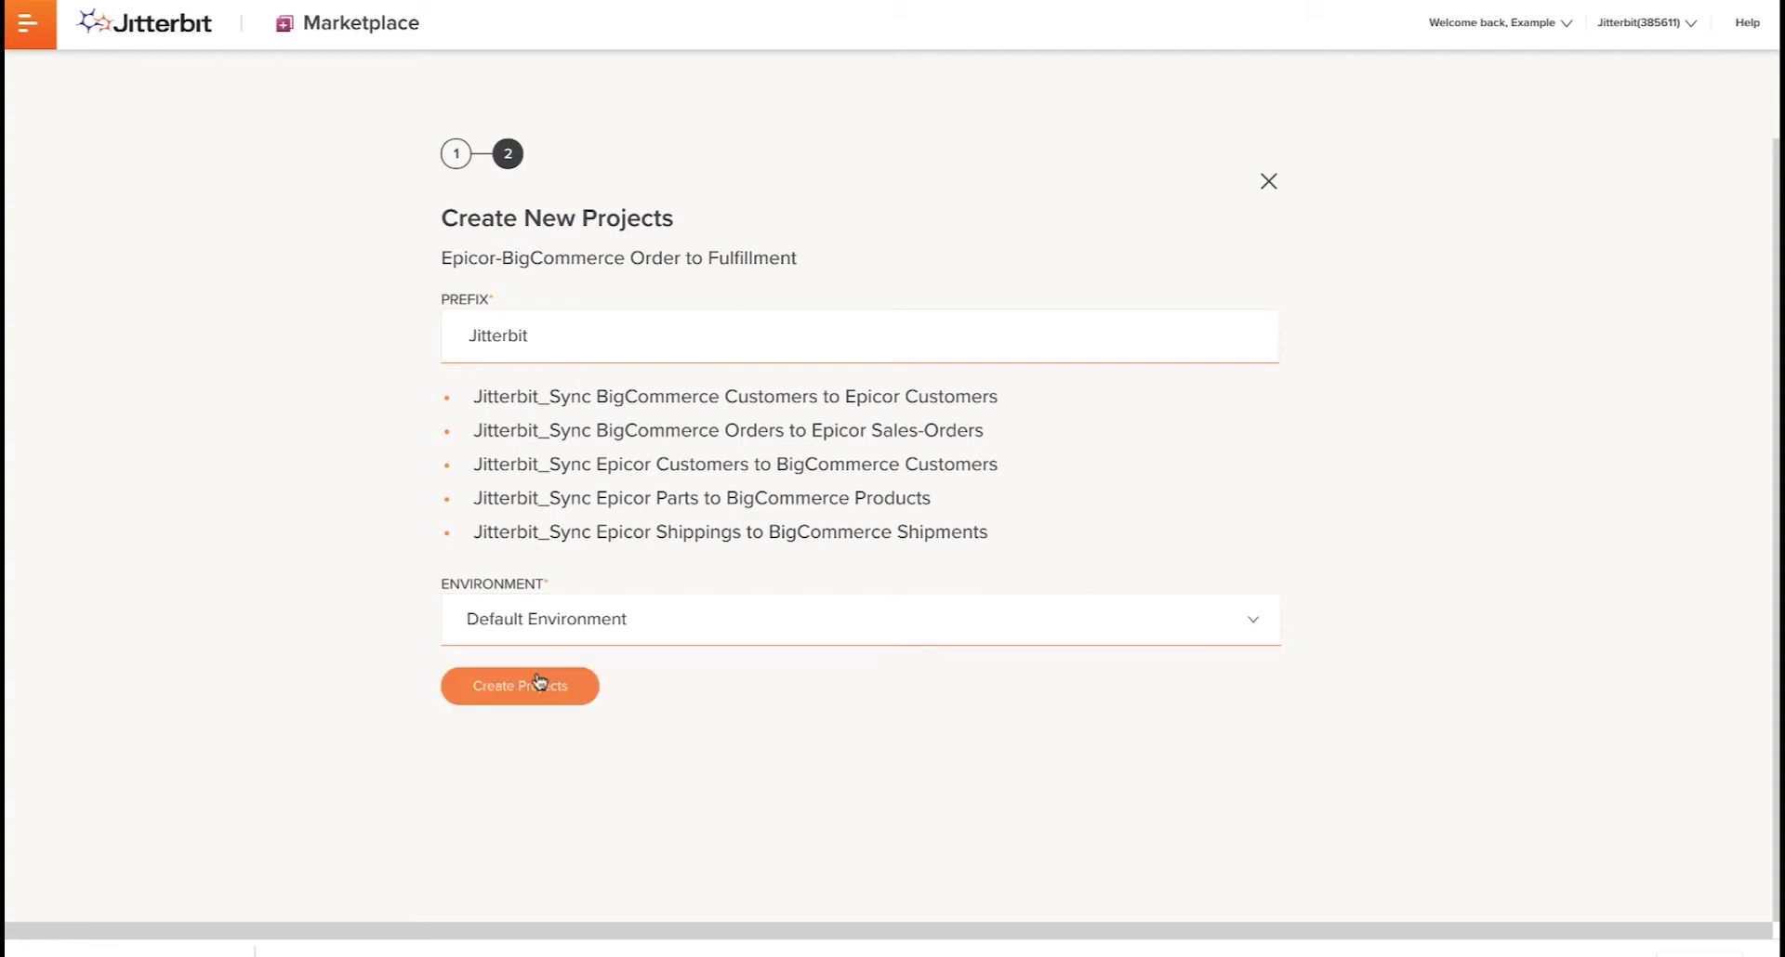
click(540, 690)
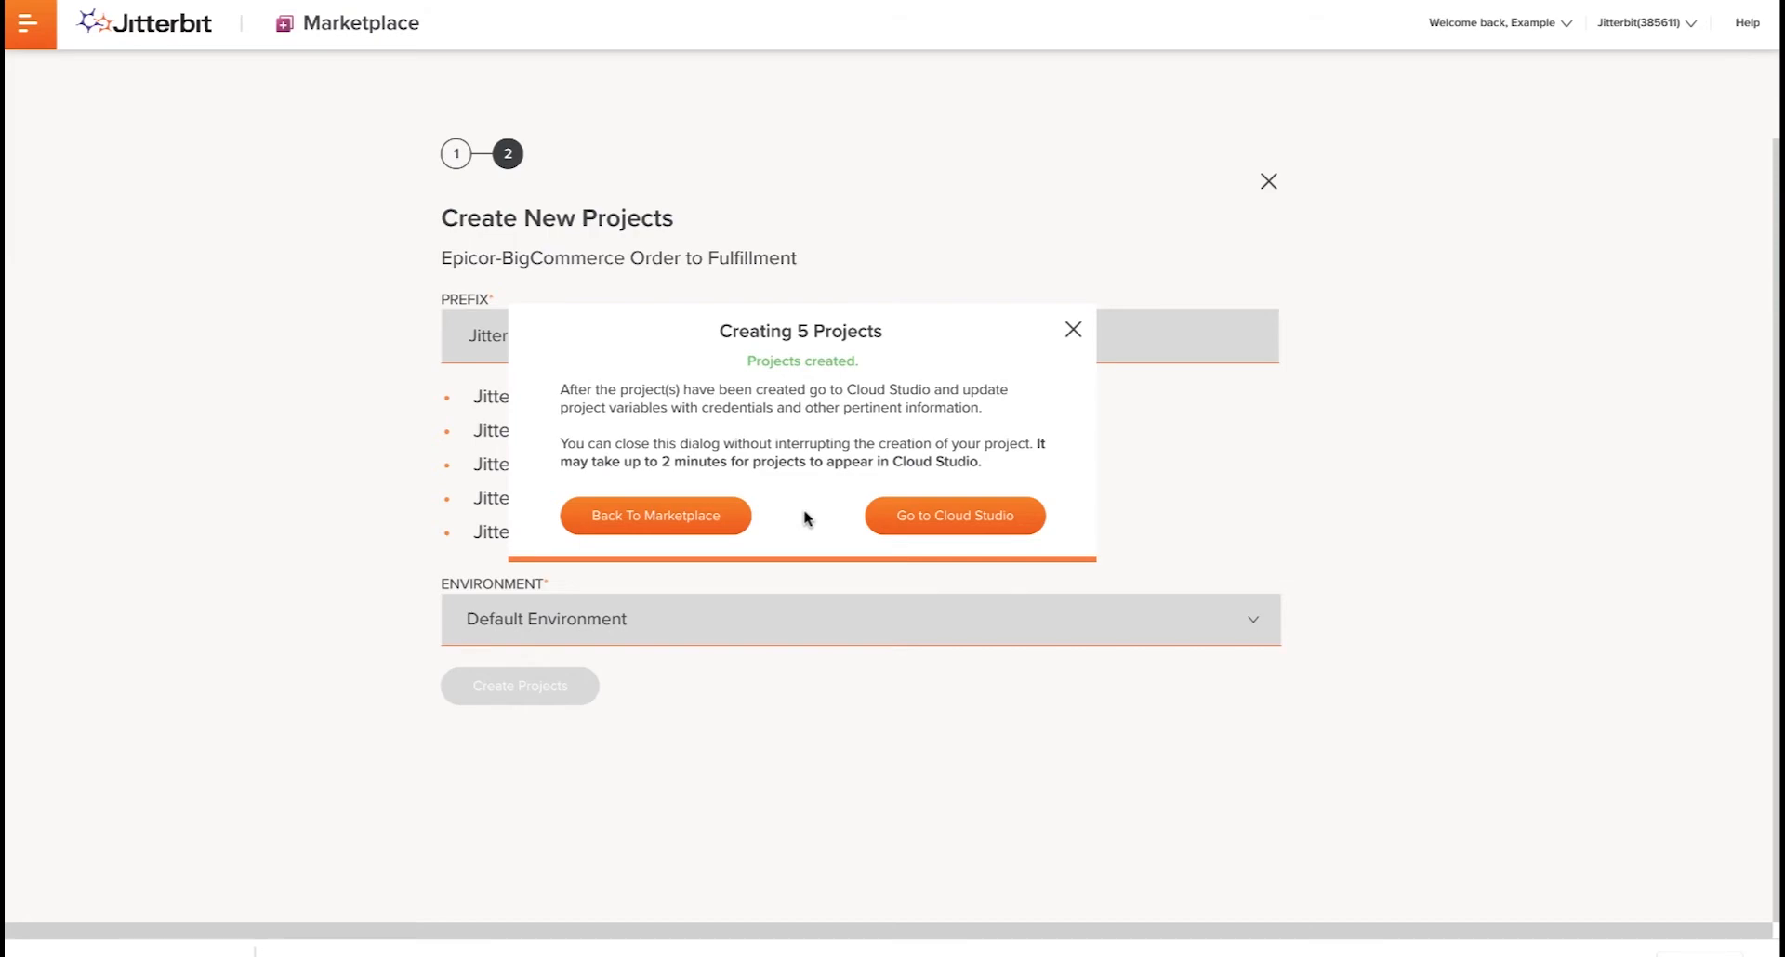
click(932, 516)
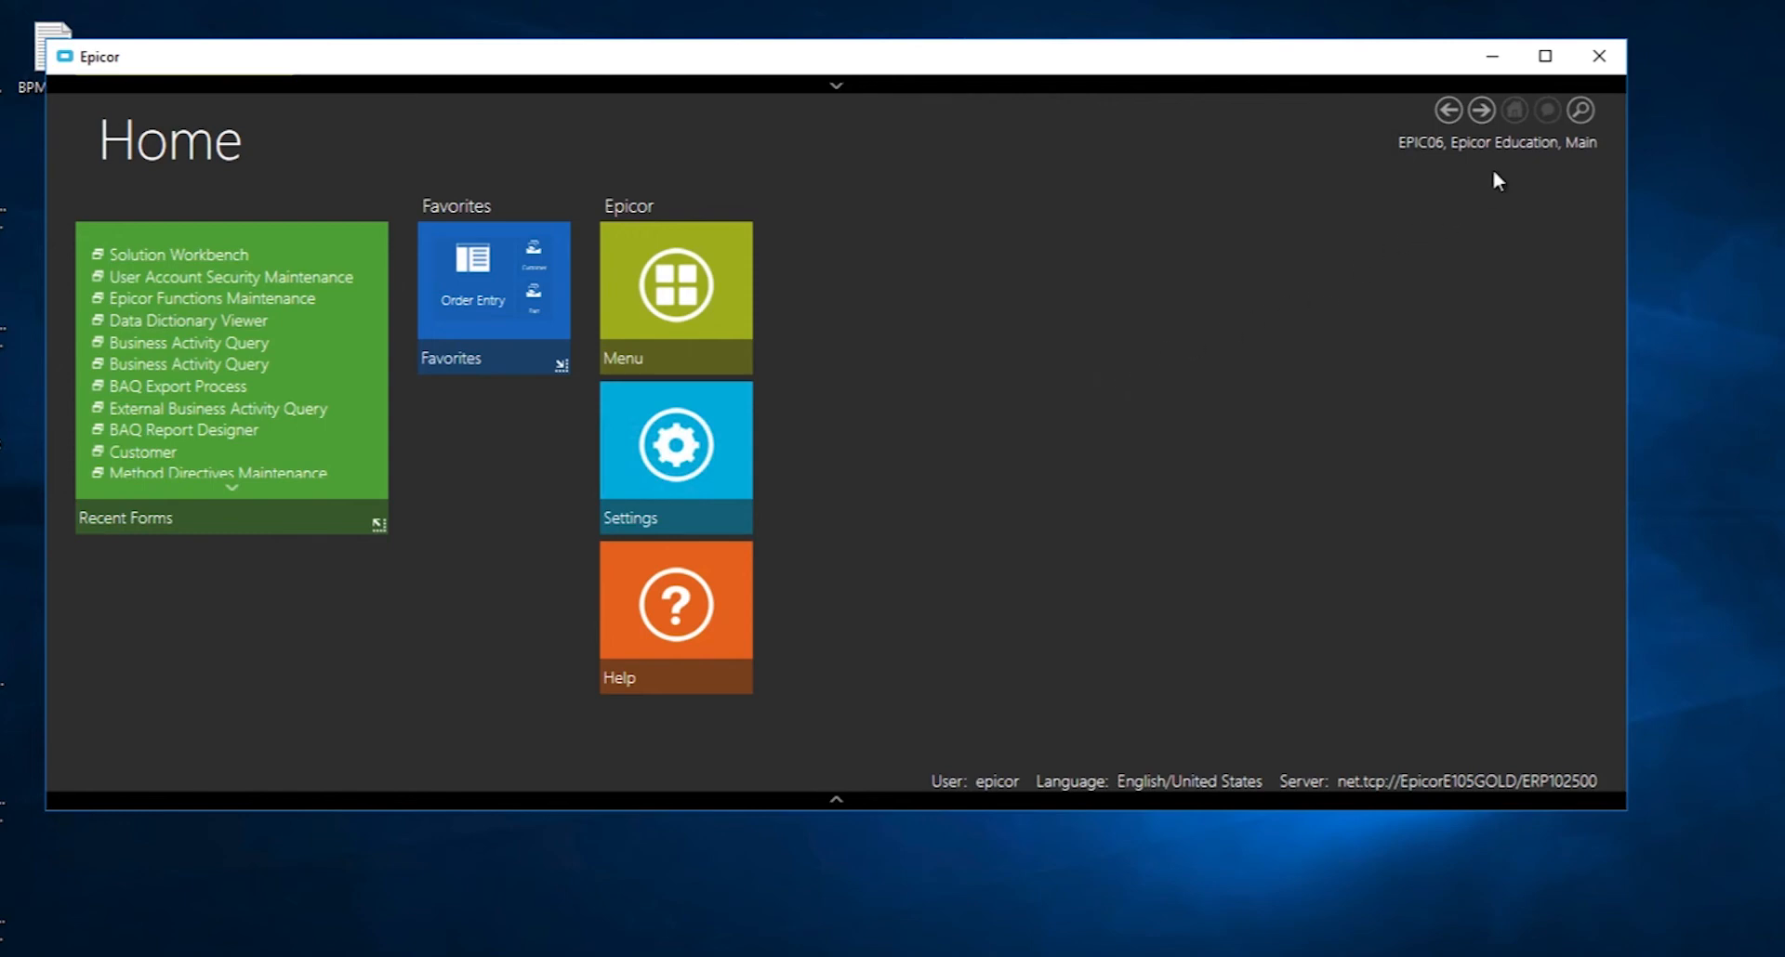
- In Epicor, search the menu for Solution and open Solution Workbench
click(1580, 110)
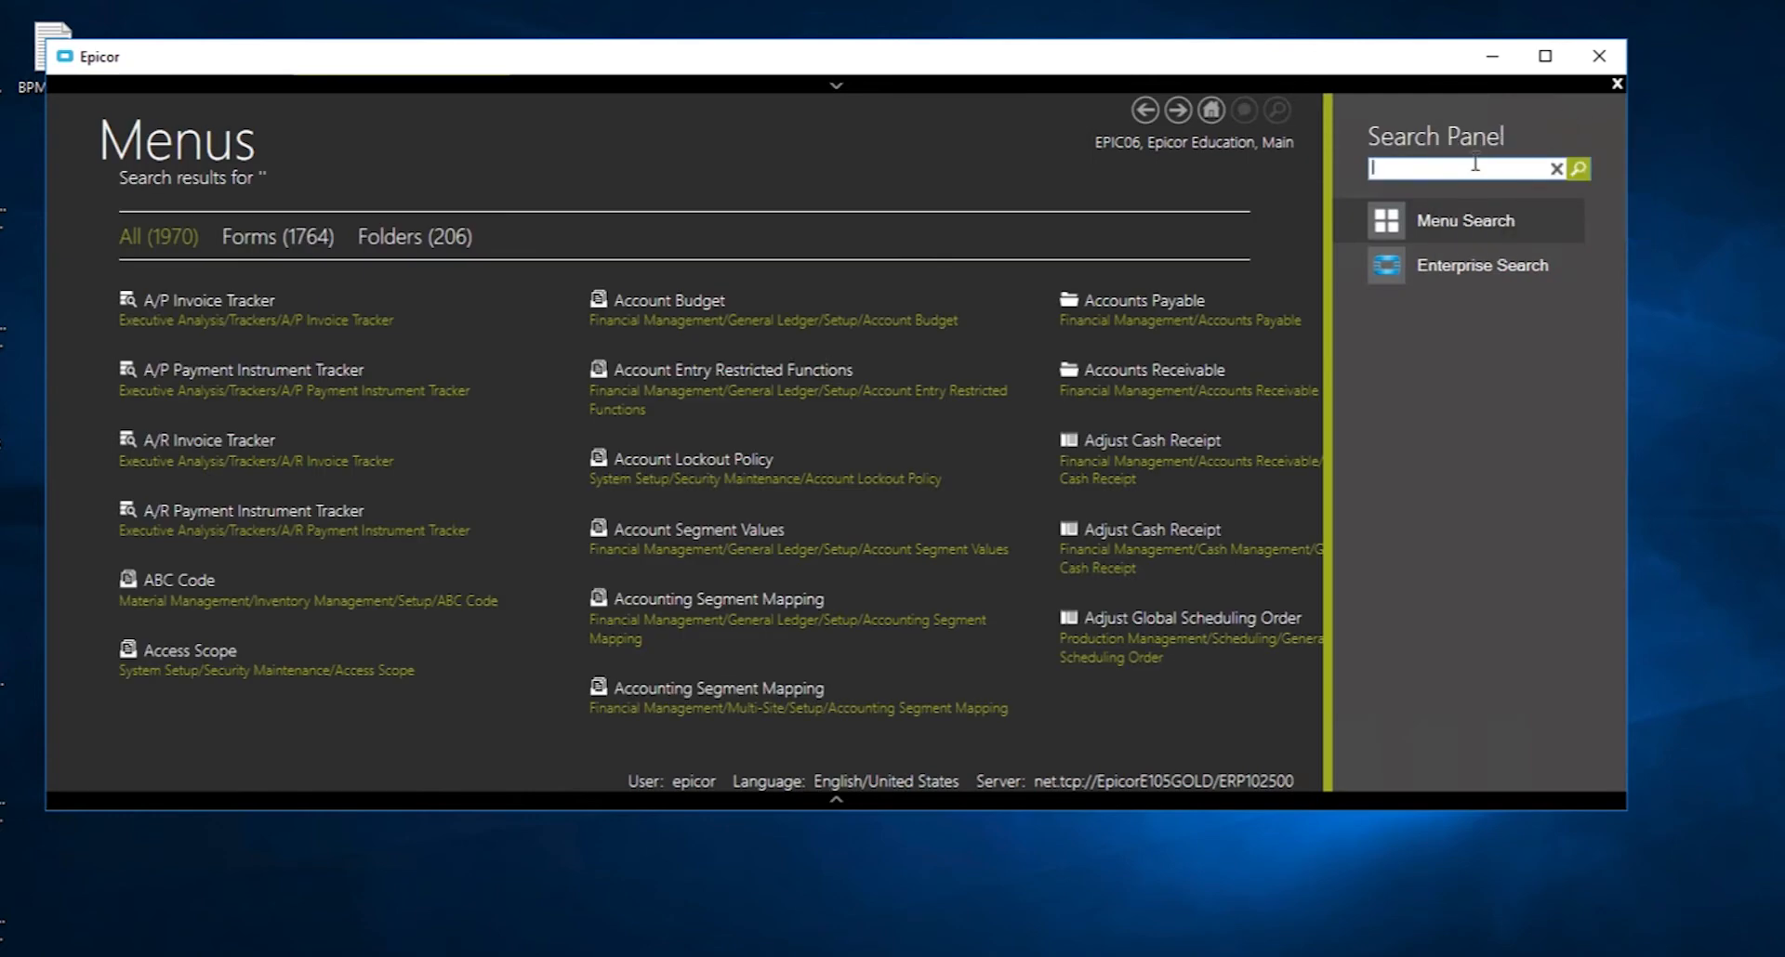
text(Solution)
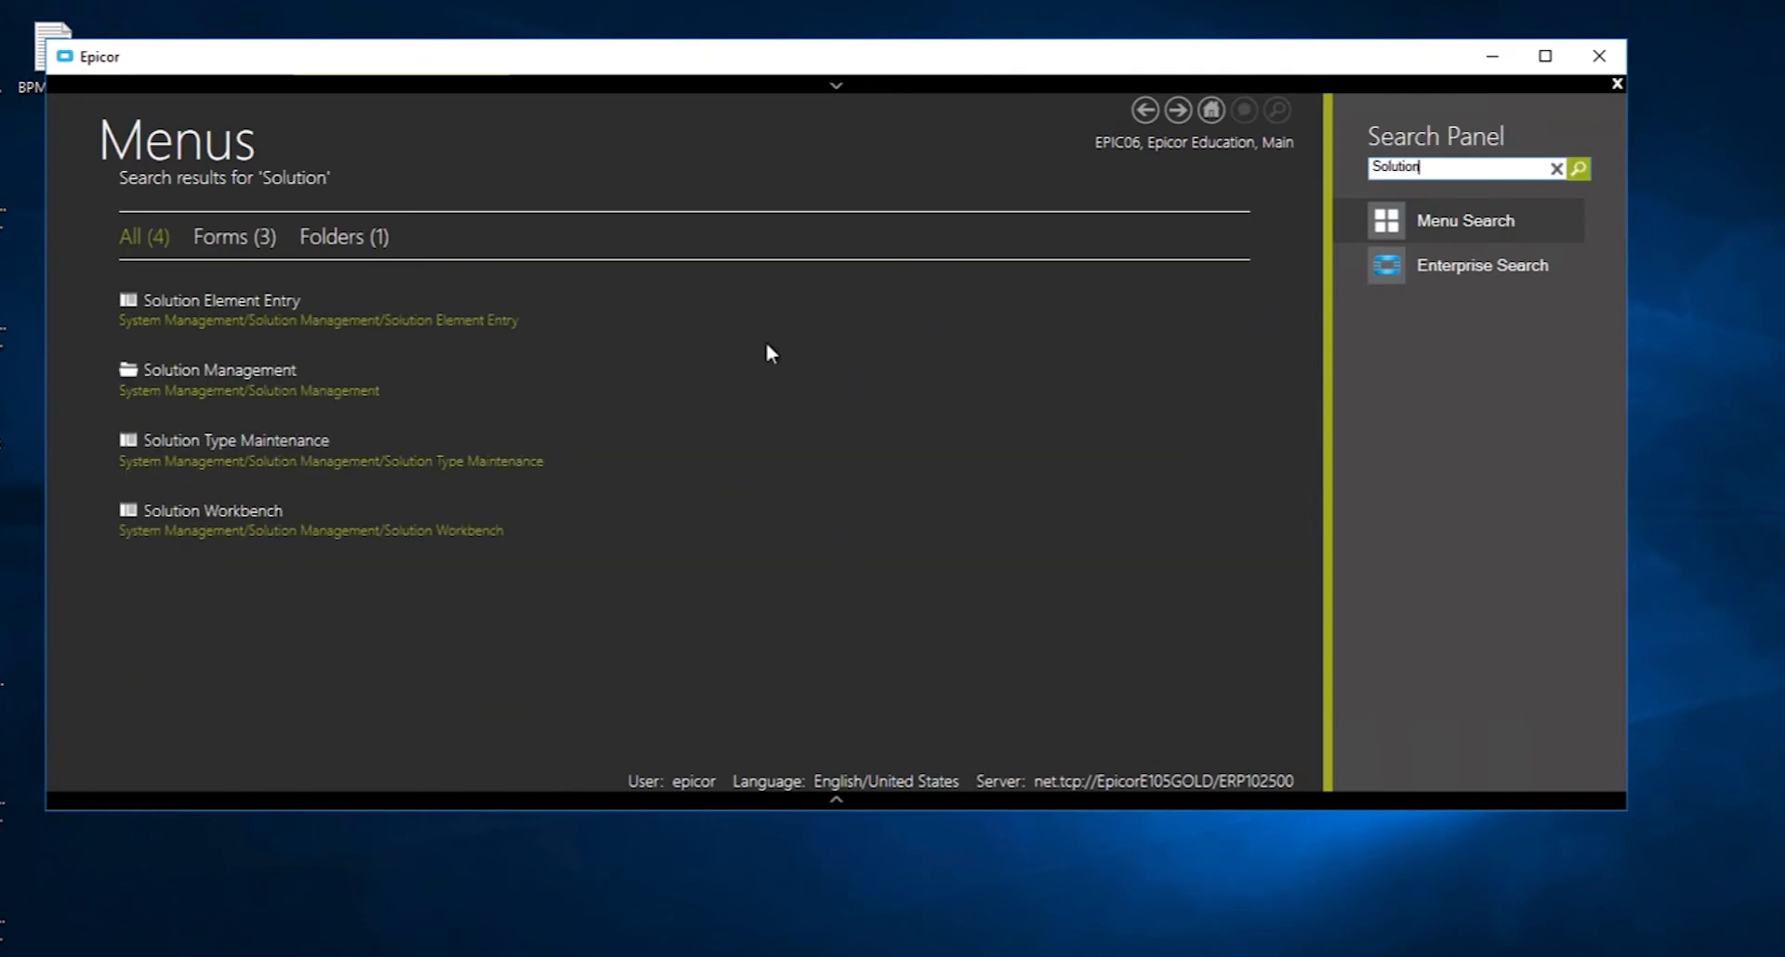
click(248, 510)
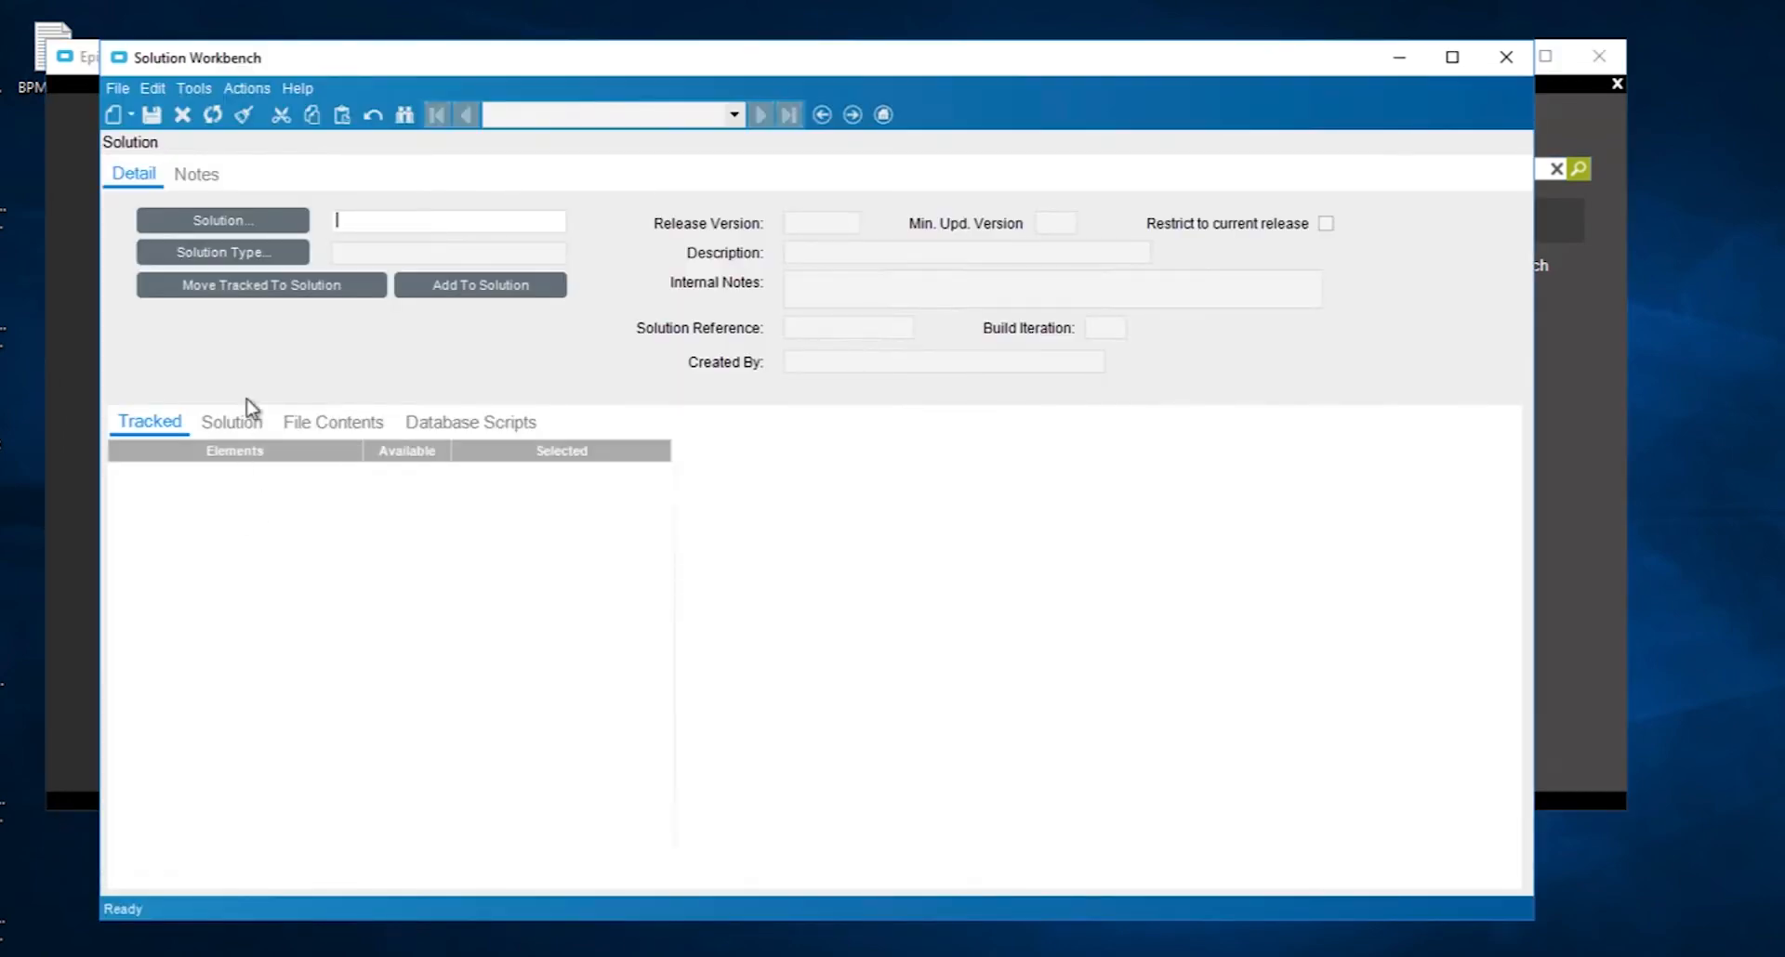
- Start Install Solution and select the BigCommerce_BAQ_Customer Solution_3.2.500.0 package from the downloaded Epicor Packages folder
click(240, 89)
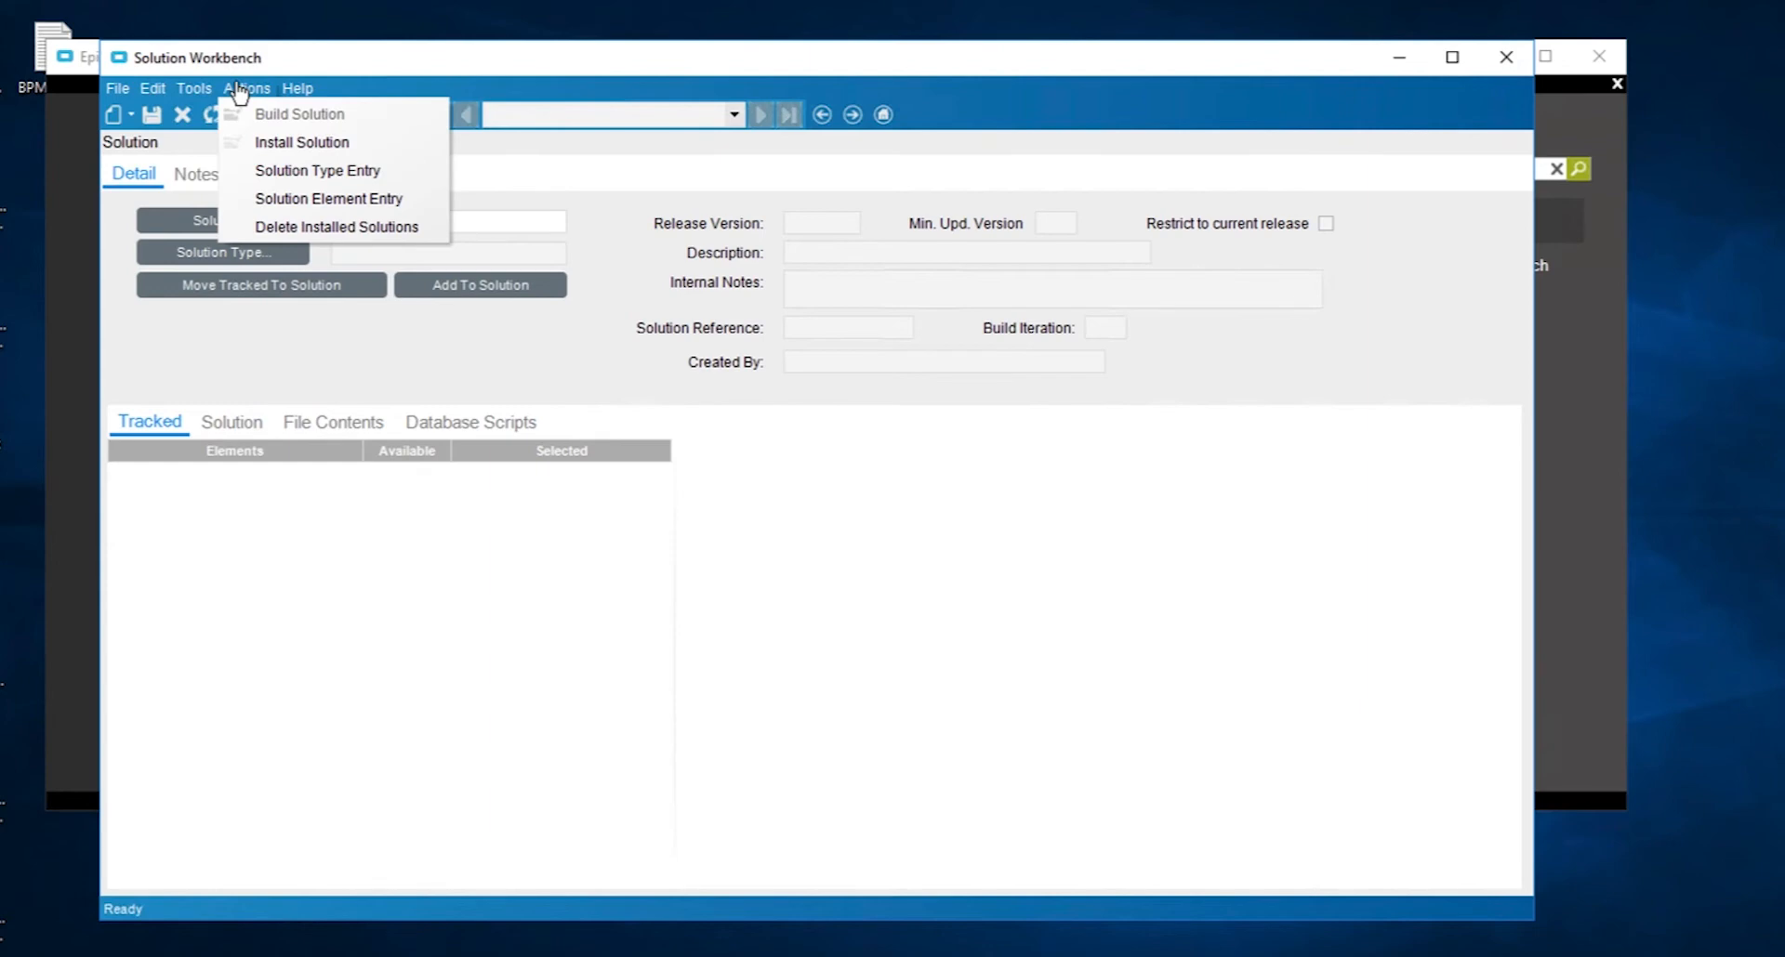
click(265, 142)
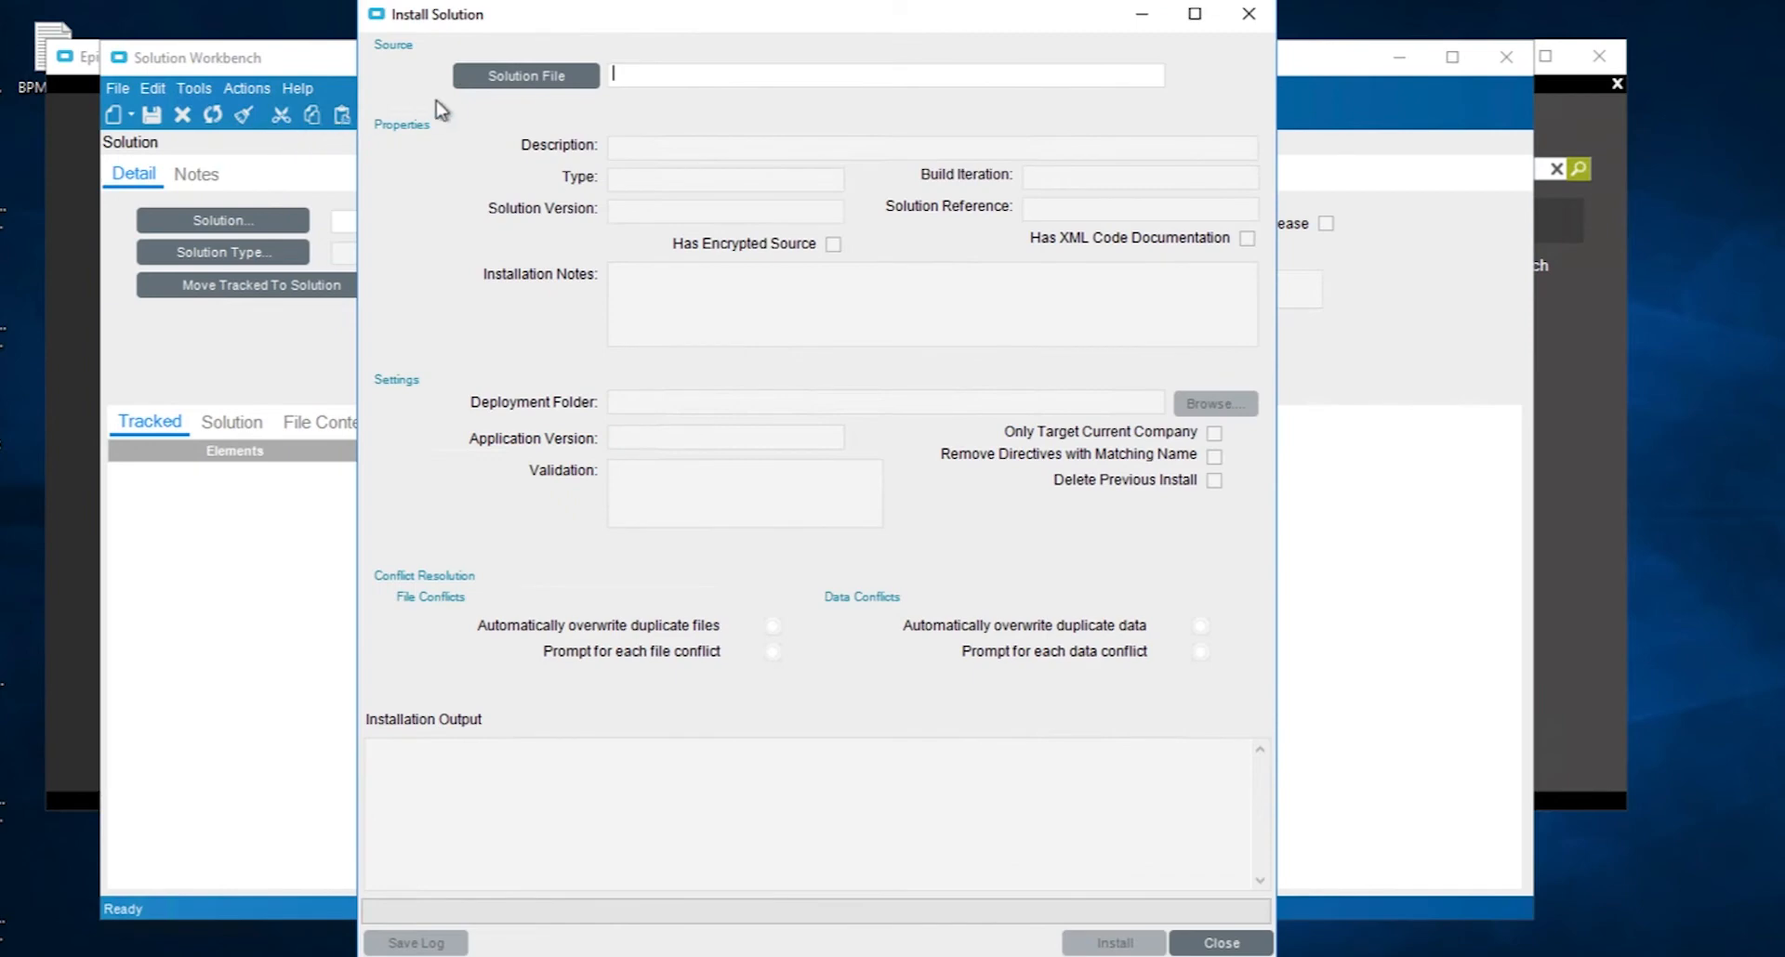
click(528, 81)
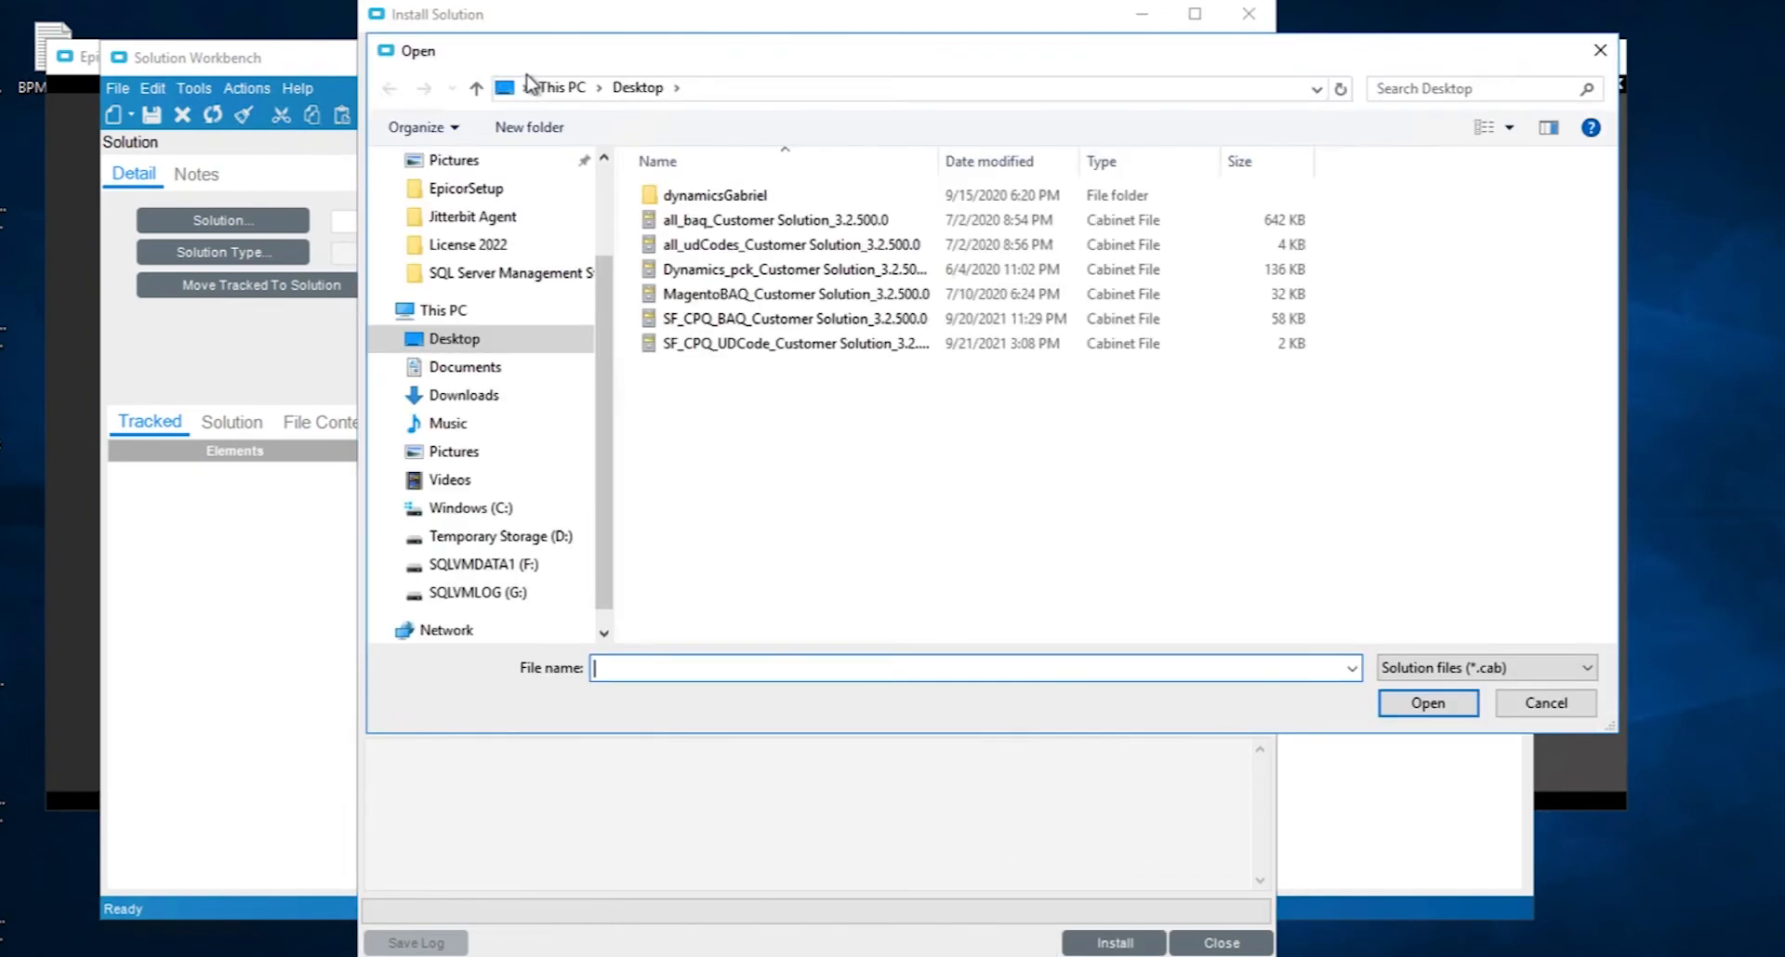
click(462, 395)
click(790, 198)
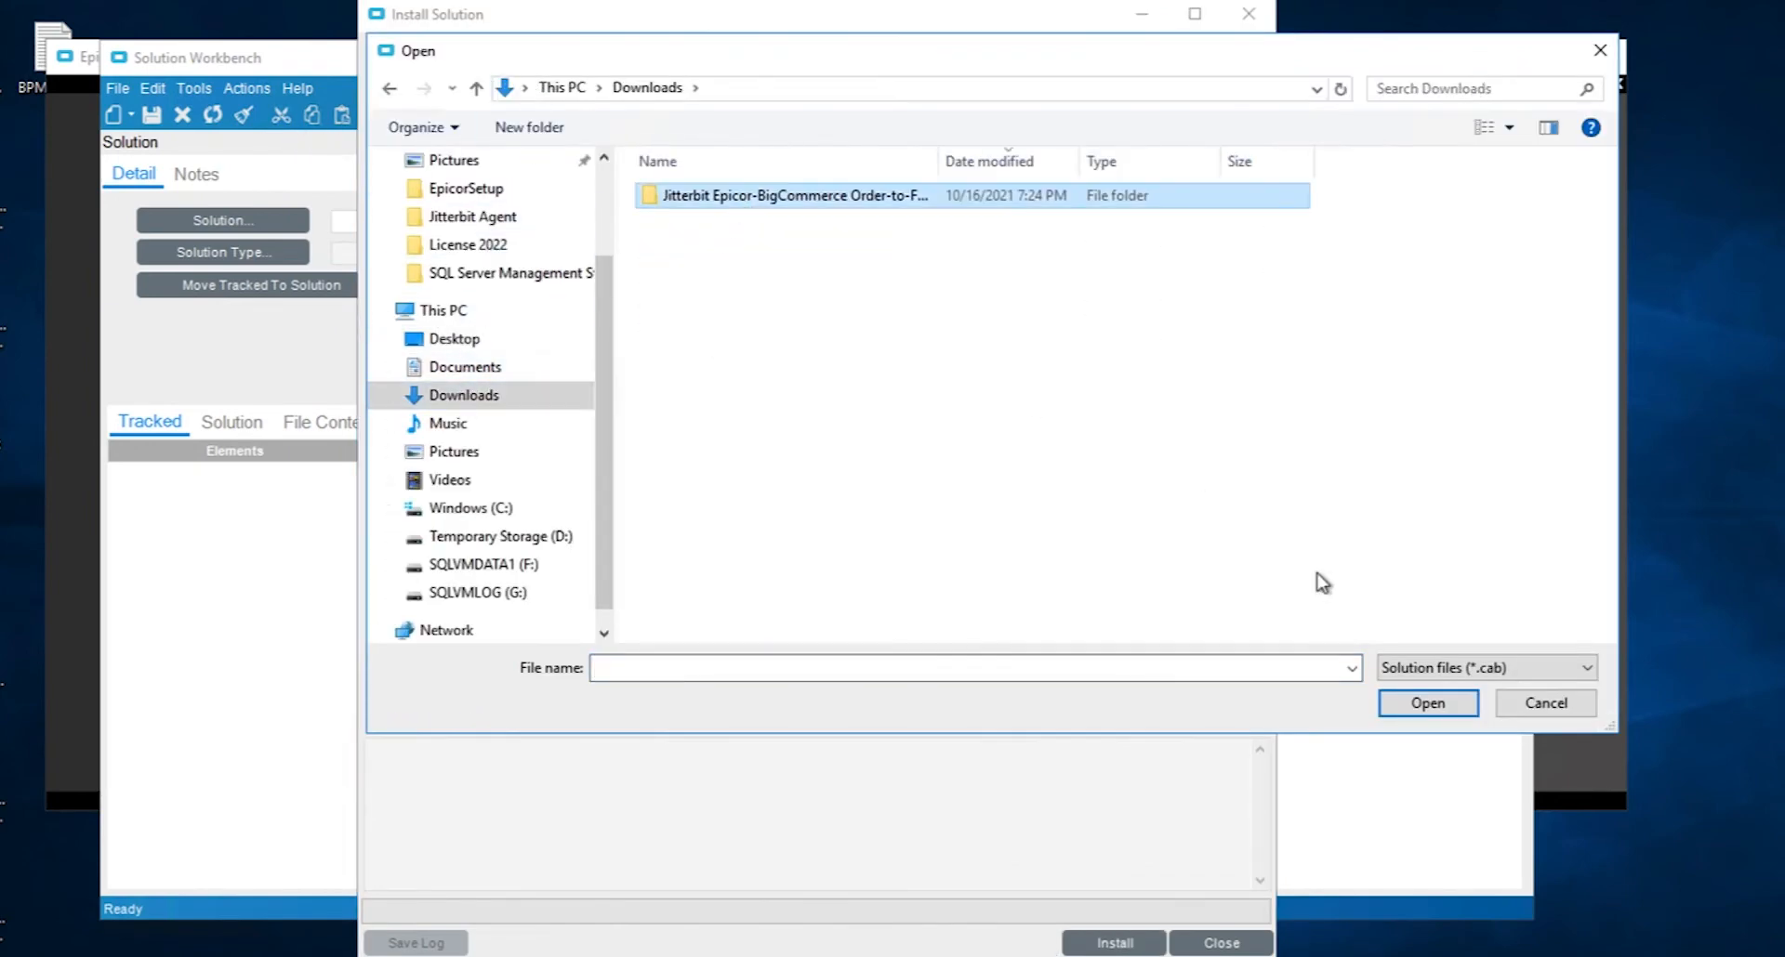
click(1455, 710)
click(790, 198)
click(1450, 707)
click(721, 197)
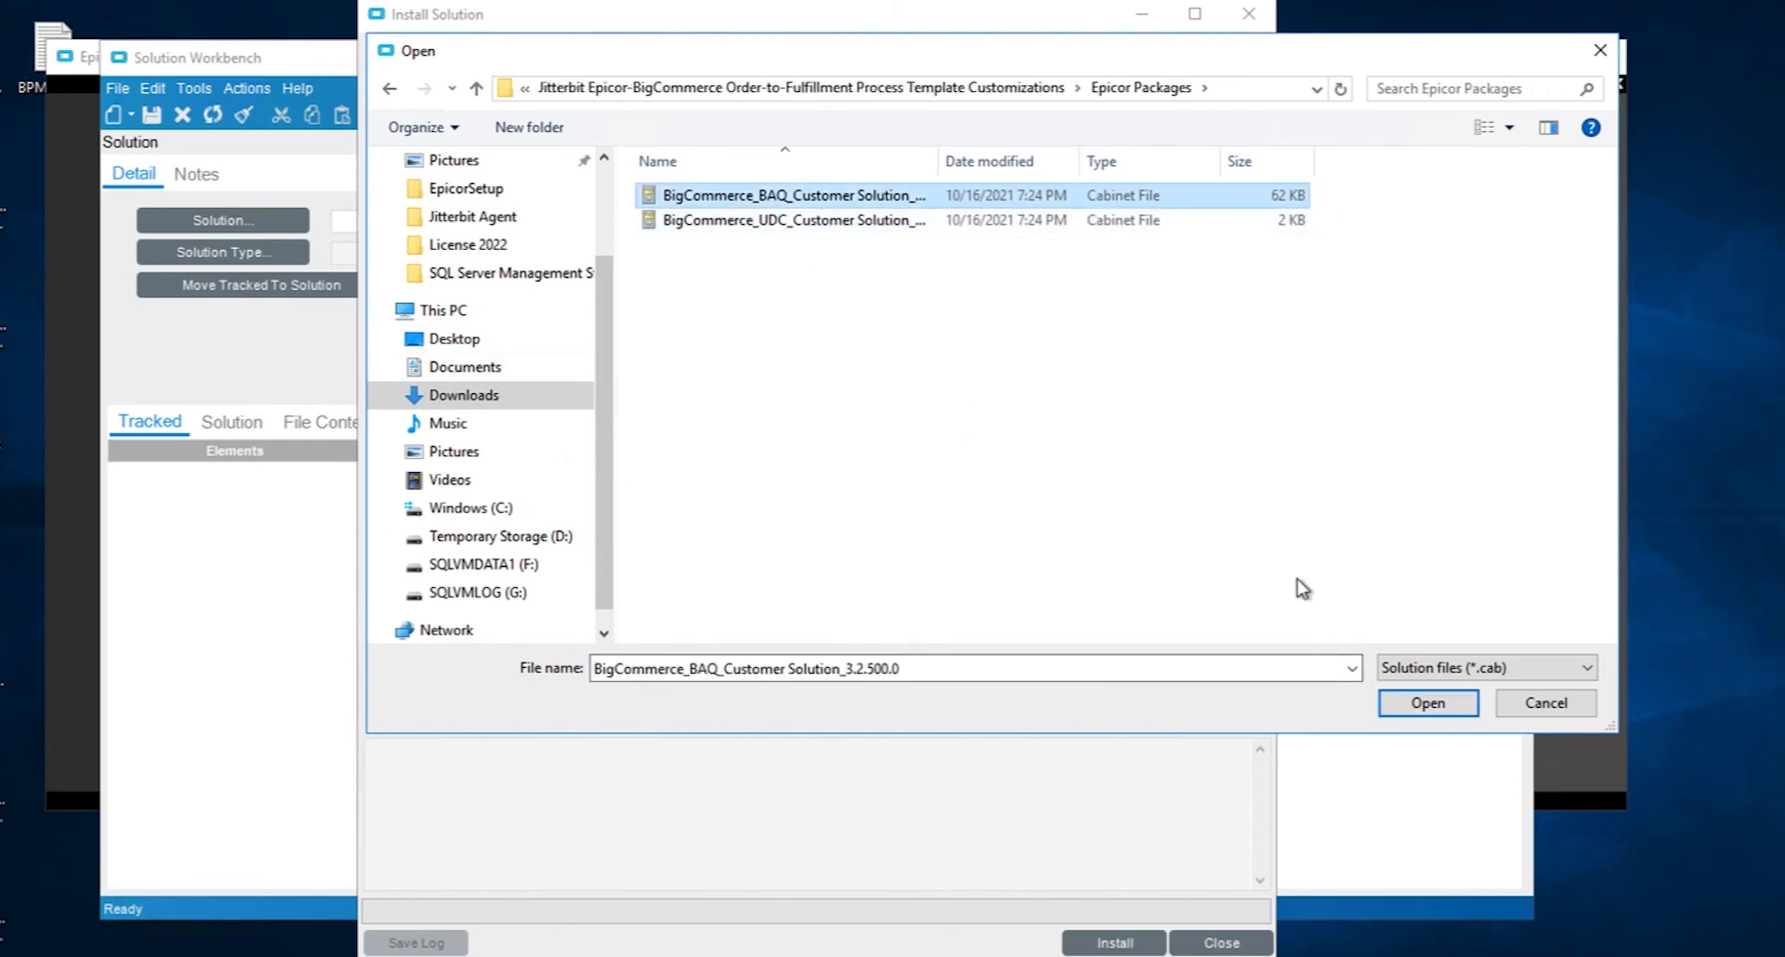
click(1420, 704)
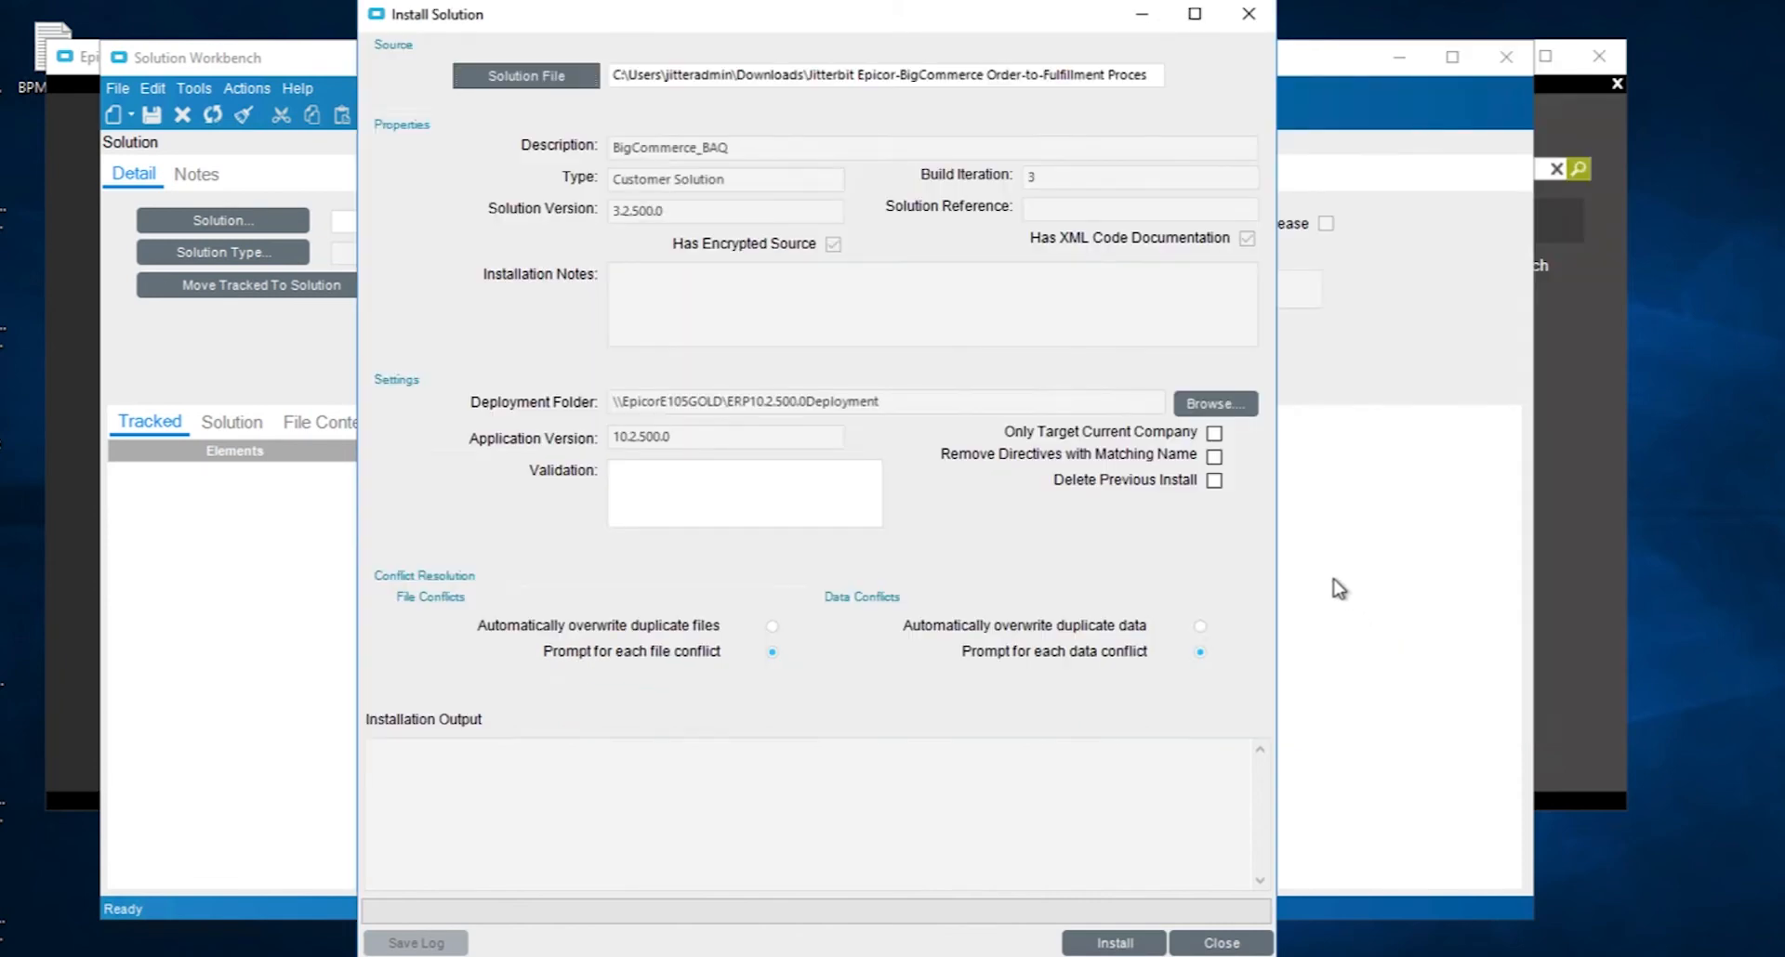
- Install the solution with Remove Directives with Matching Name and automatic overwriting of duplicate files and data enabled, then close
click(1214, 457)
click(776, 628)
click(1200, 629)
click(1125, 943)
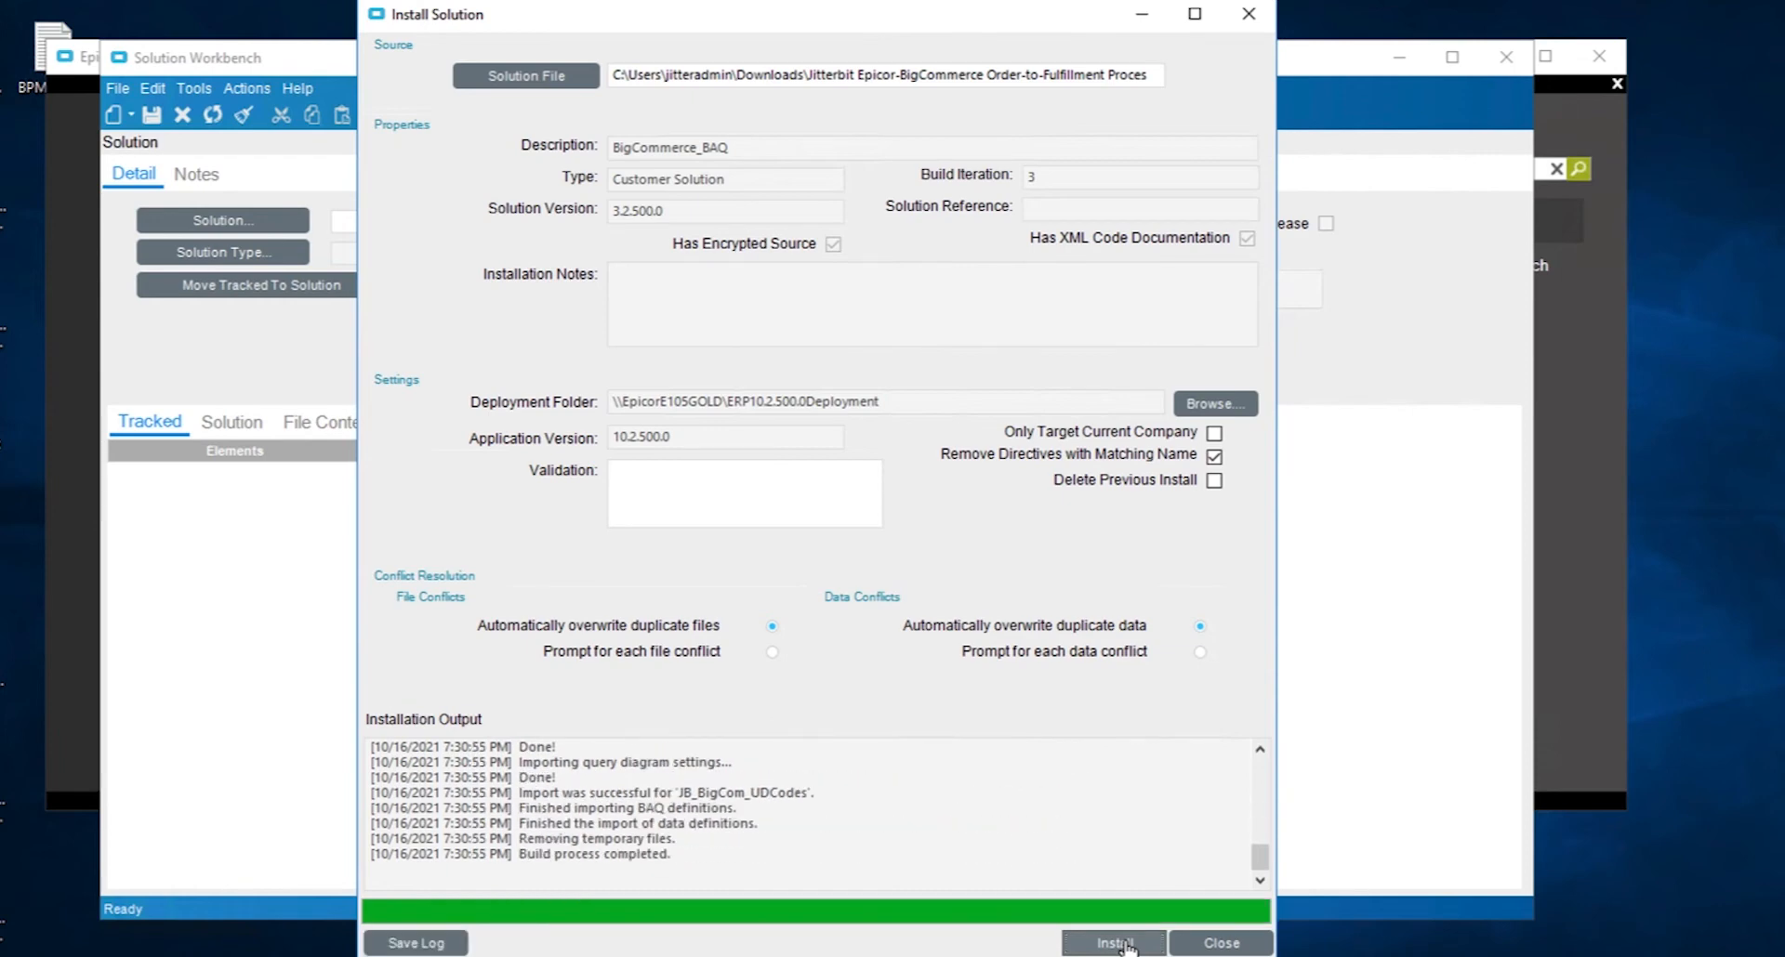
click(1223, 945)
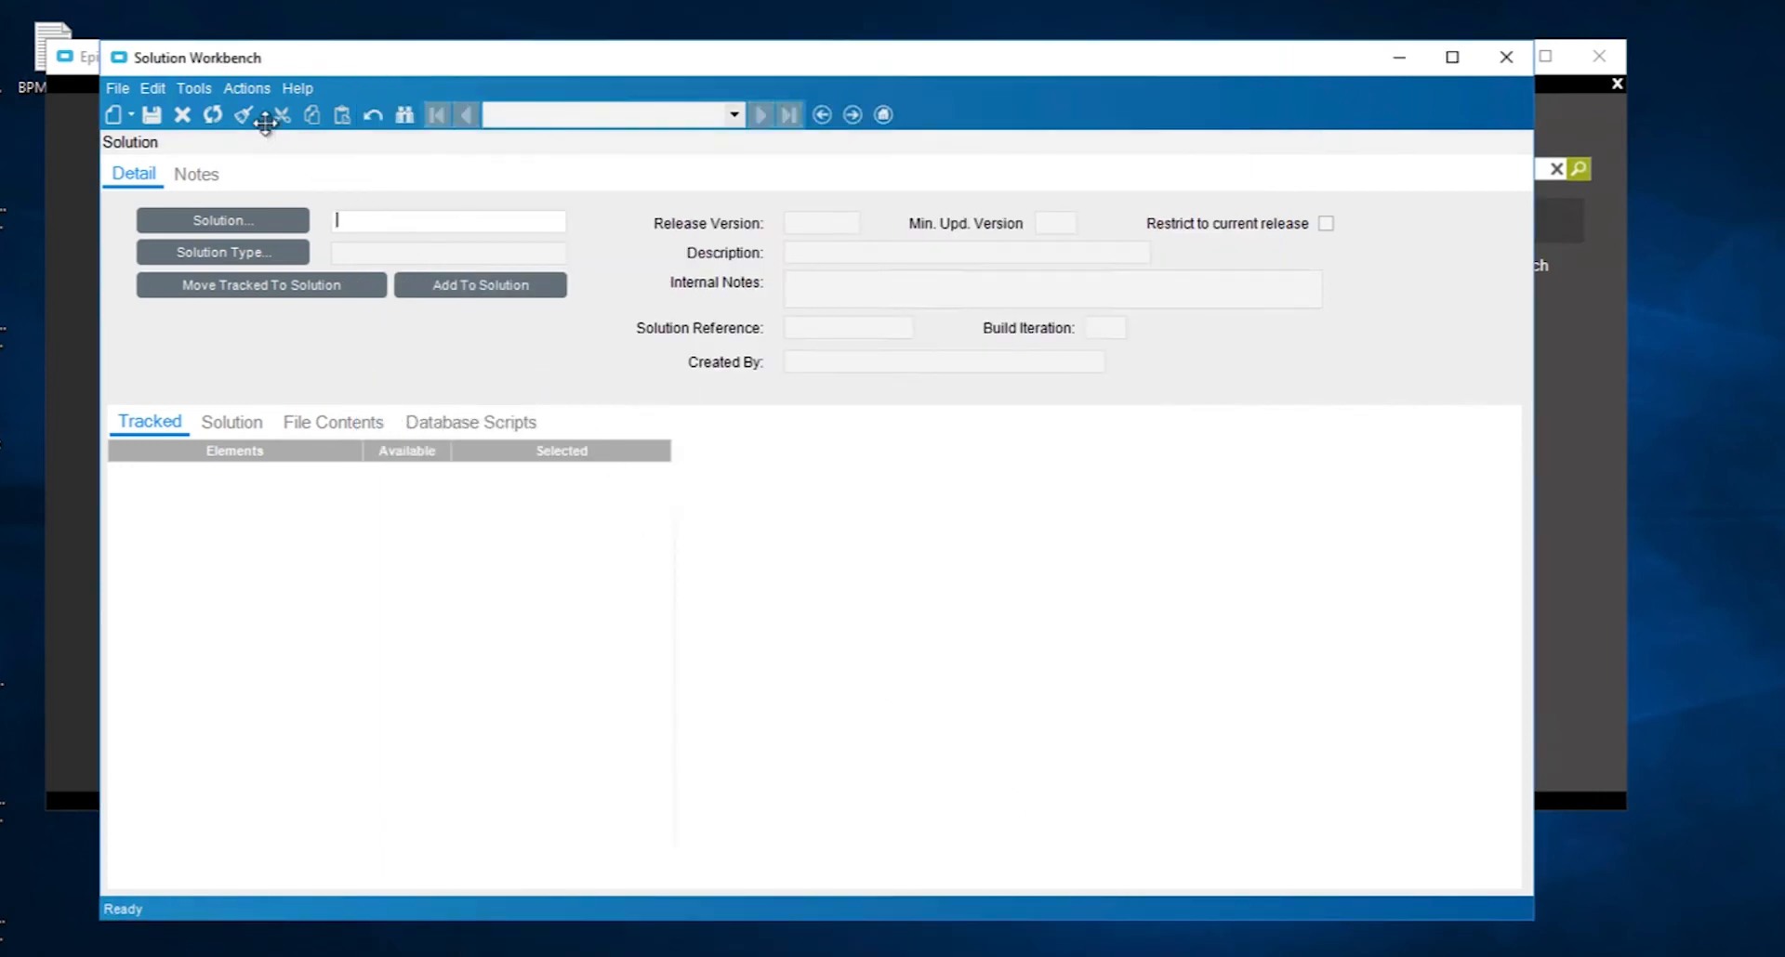
- Review the list of installed solutions without deleting any
click(249, 89)
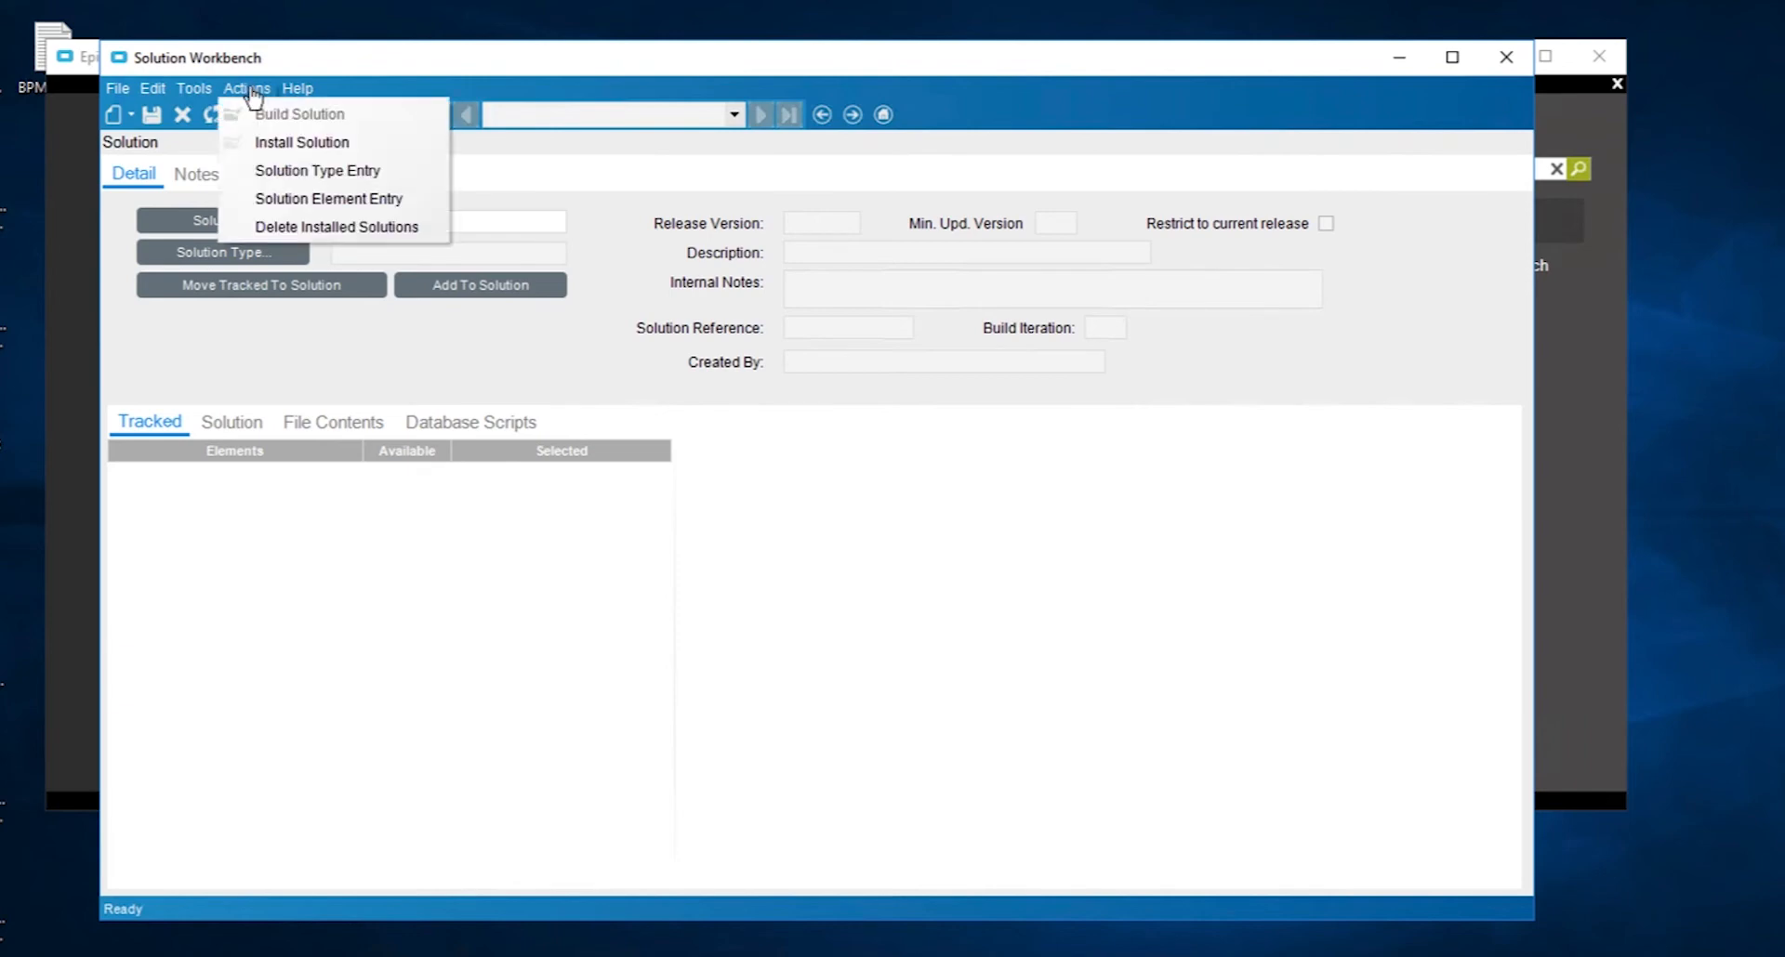
click(291, 229)
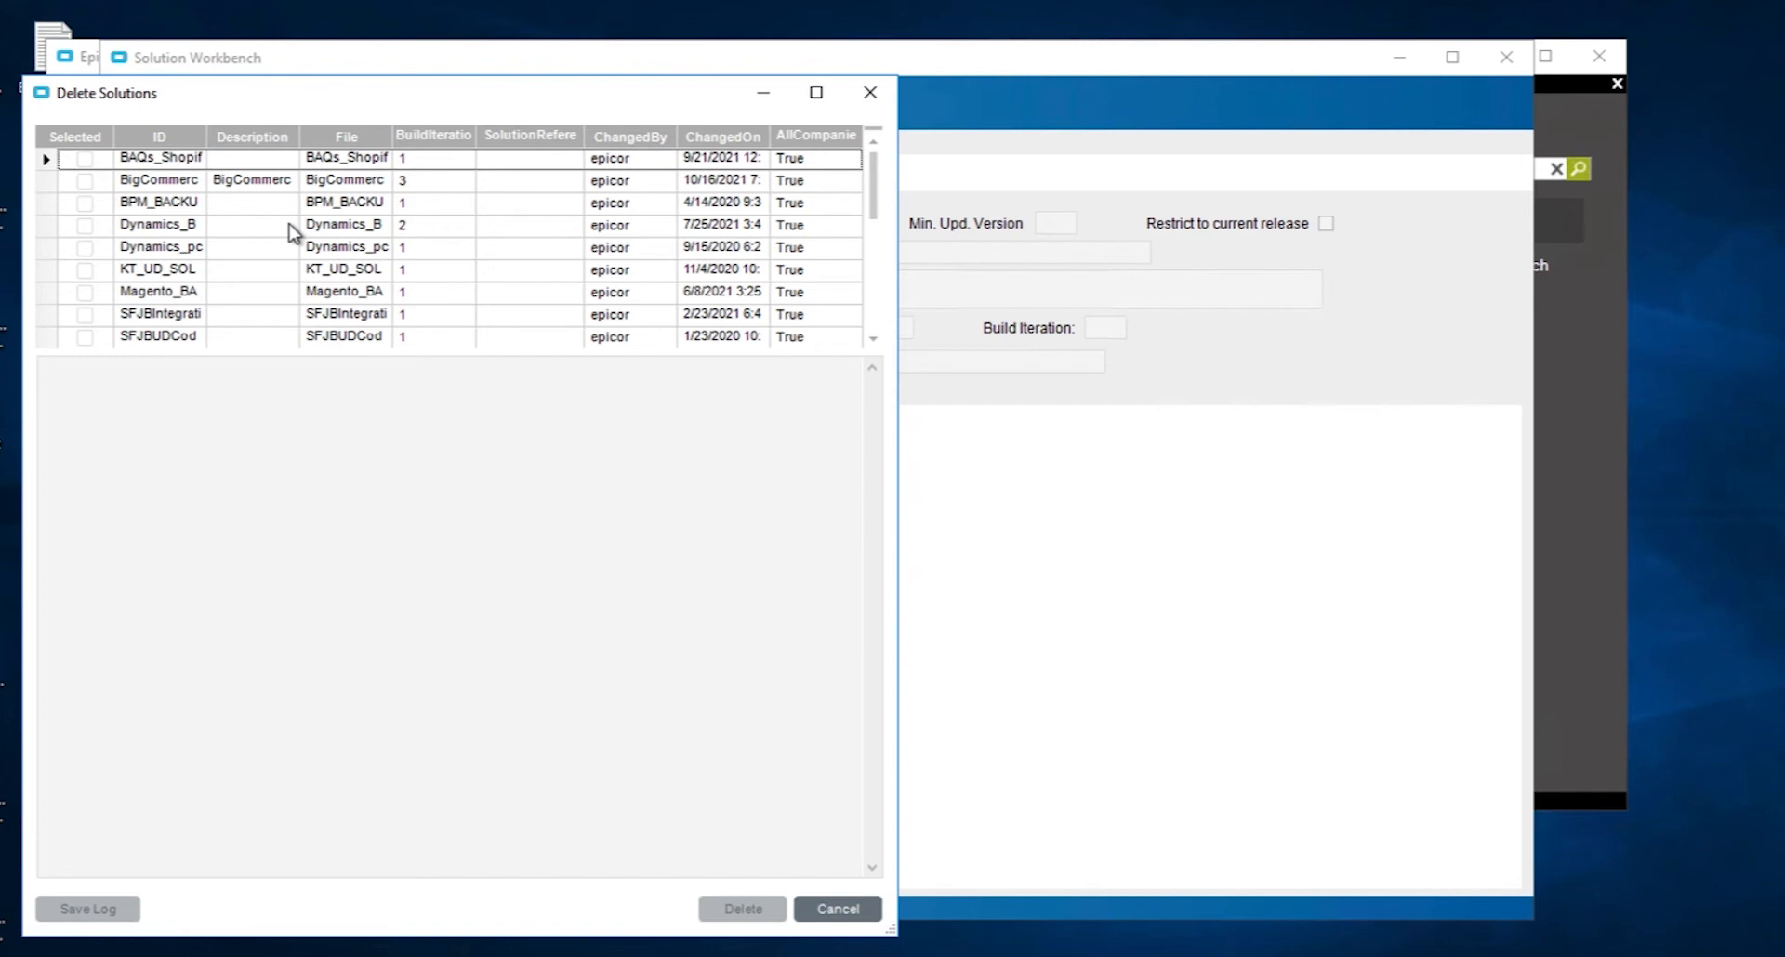
click(844, 907)
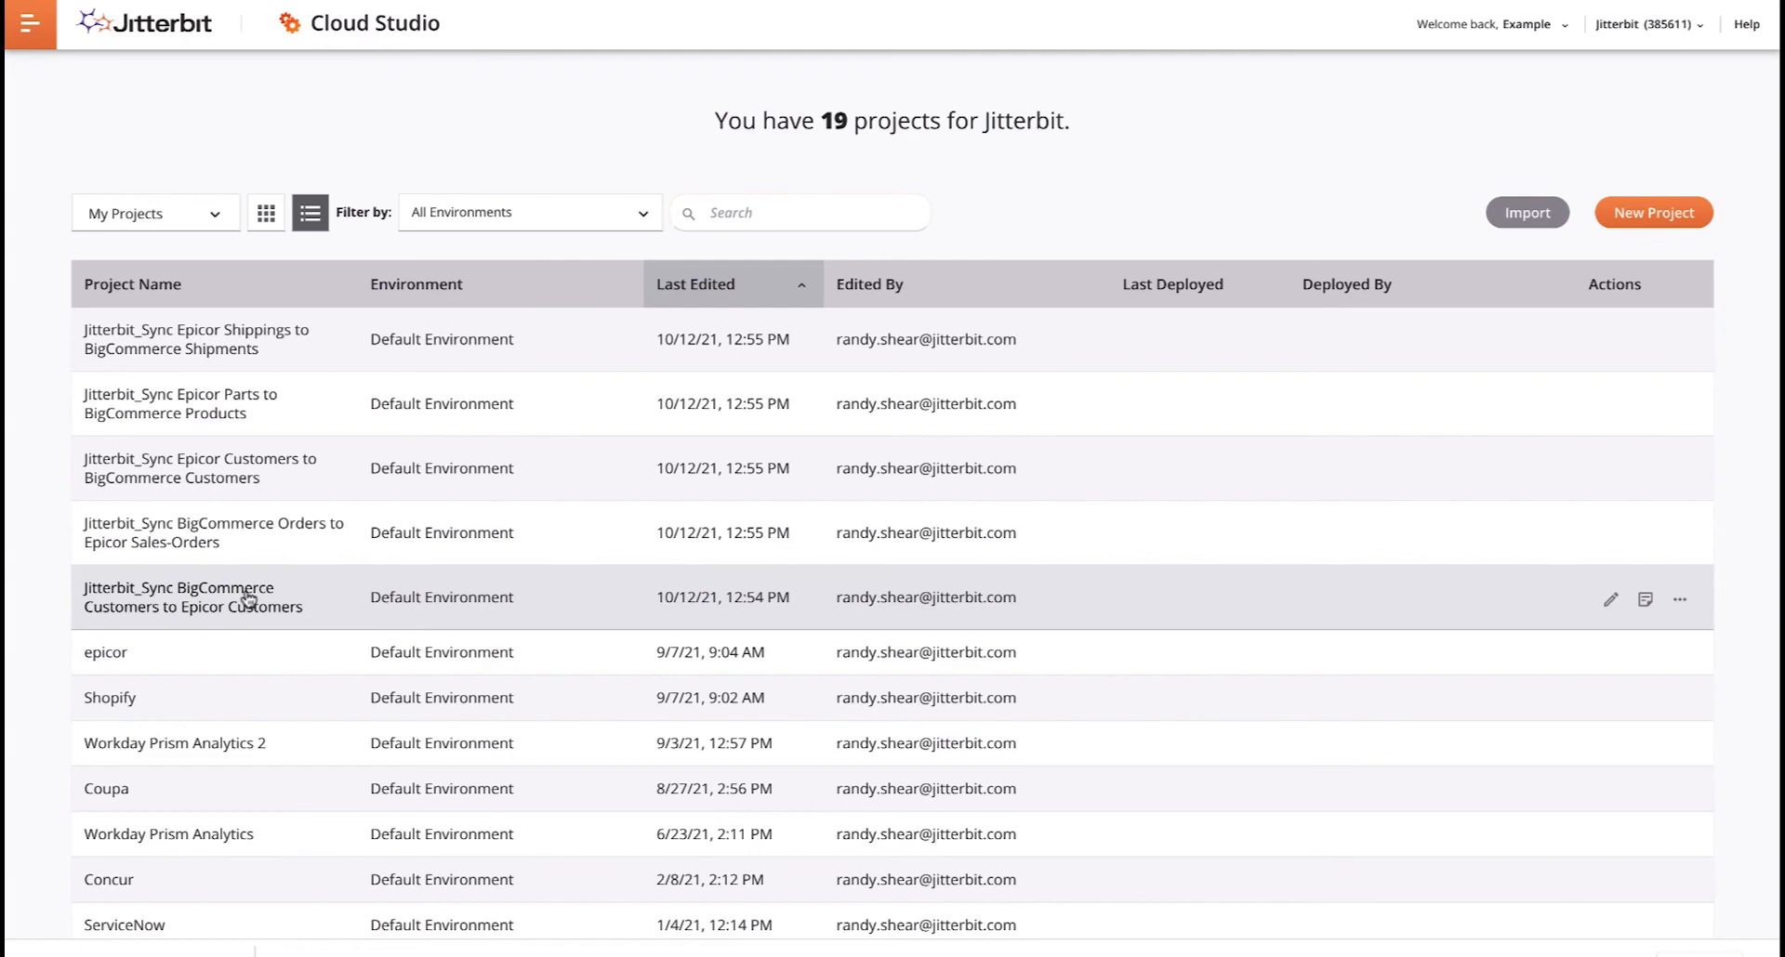
- Open the Jitterbit_Sync BigCommerce Customers to Epicor Customers project in Cloud Studio and show its project variables
click(248, 598)
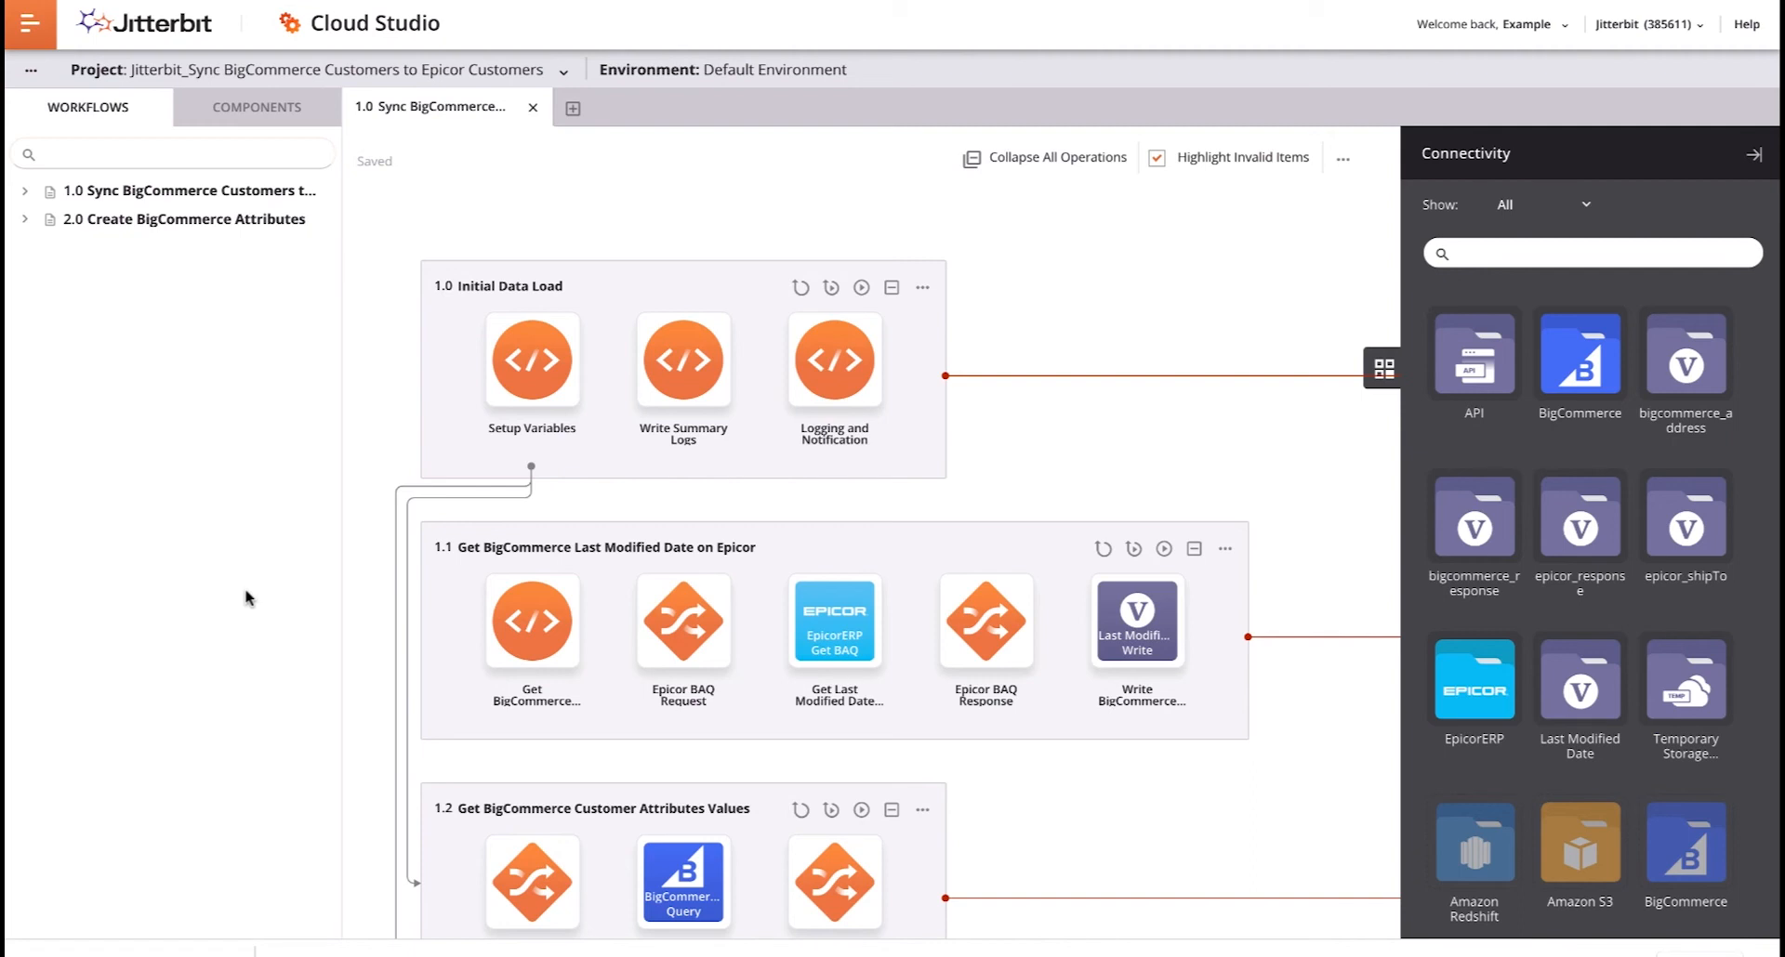
click(33, 73)
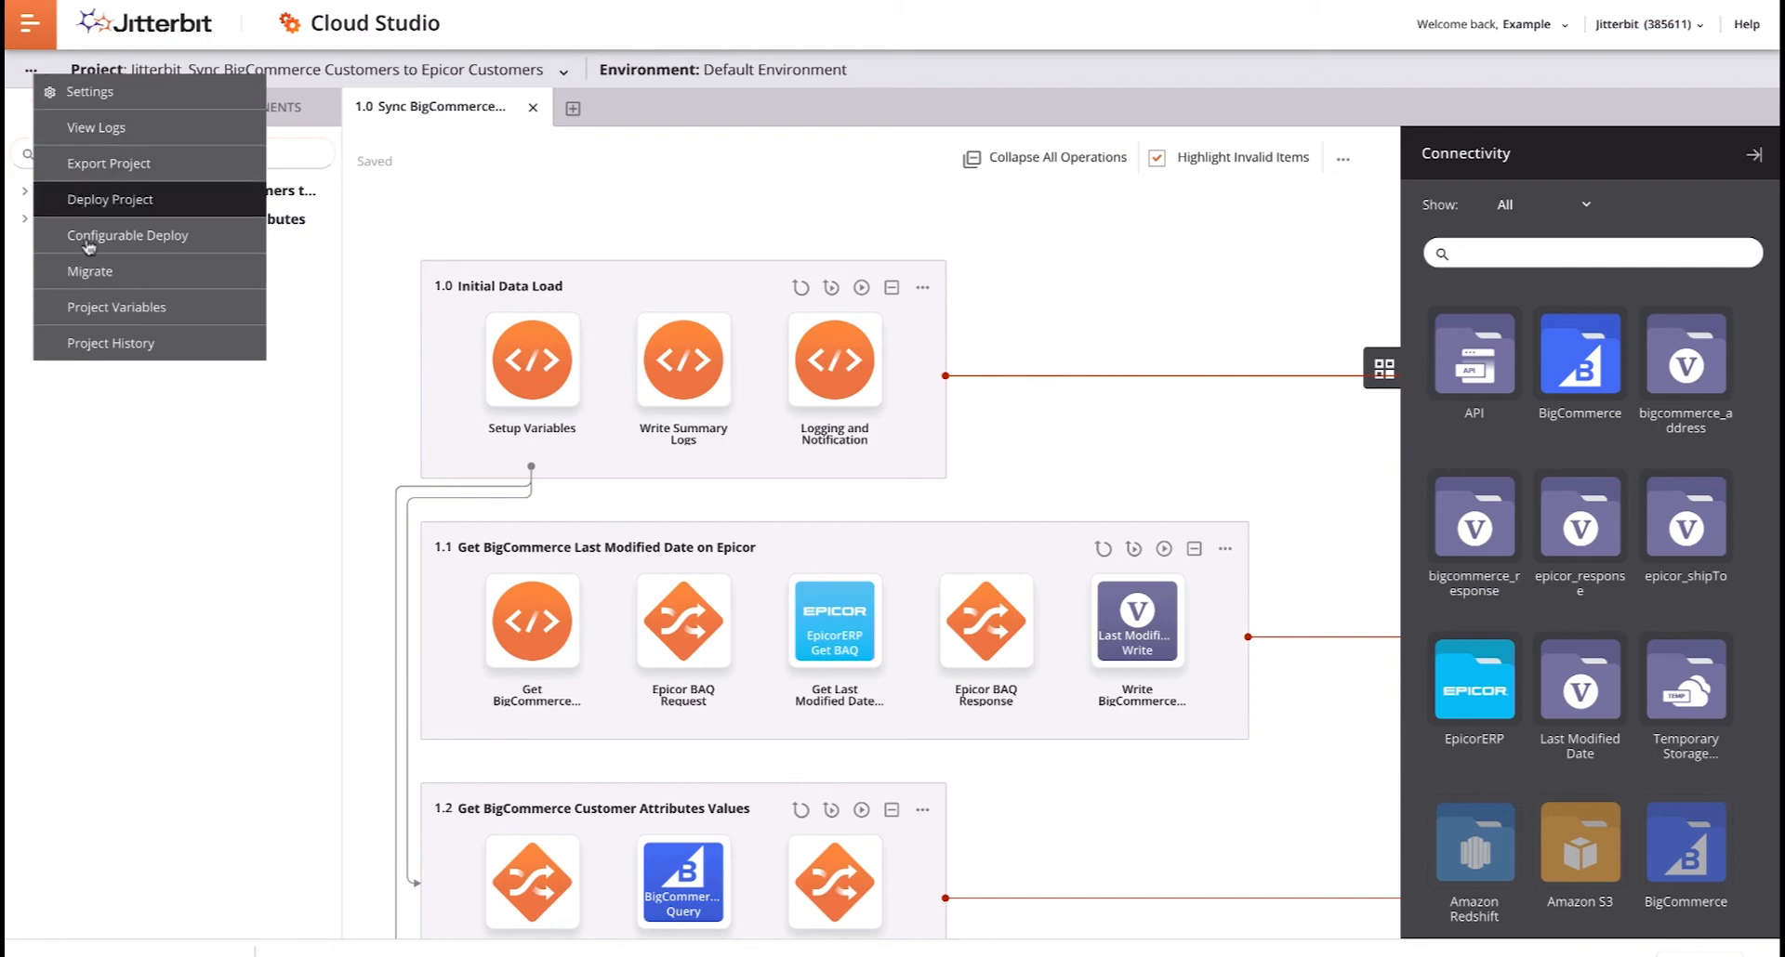
click(106, 308)
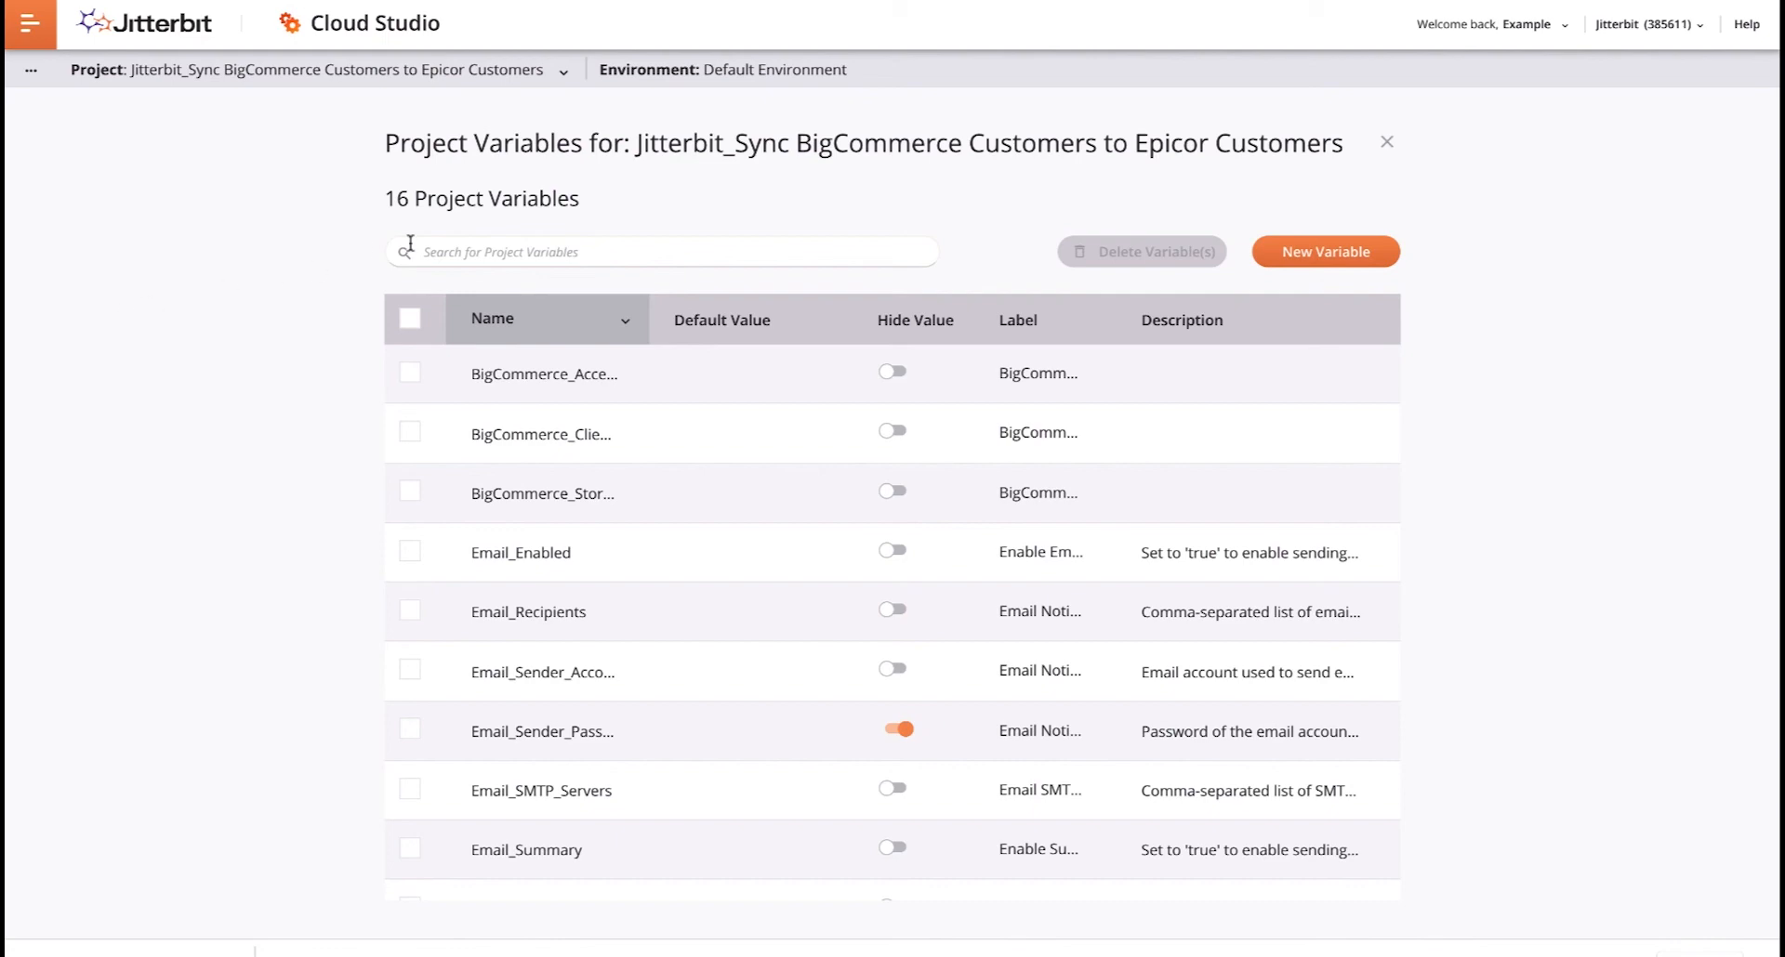
- Close the project variables and read the documentation's table of Epicor project variables
click(1386, 145)
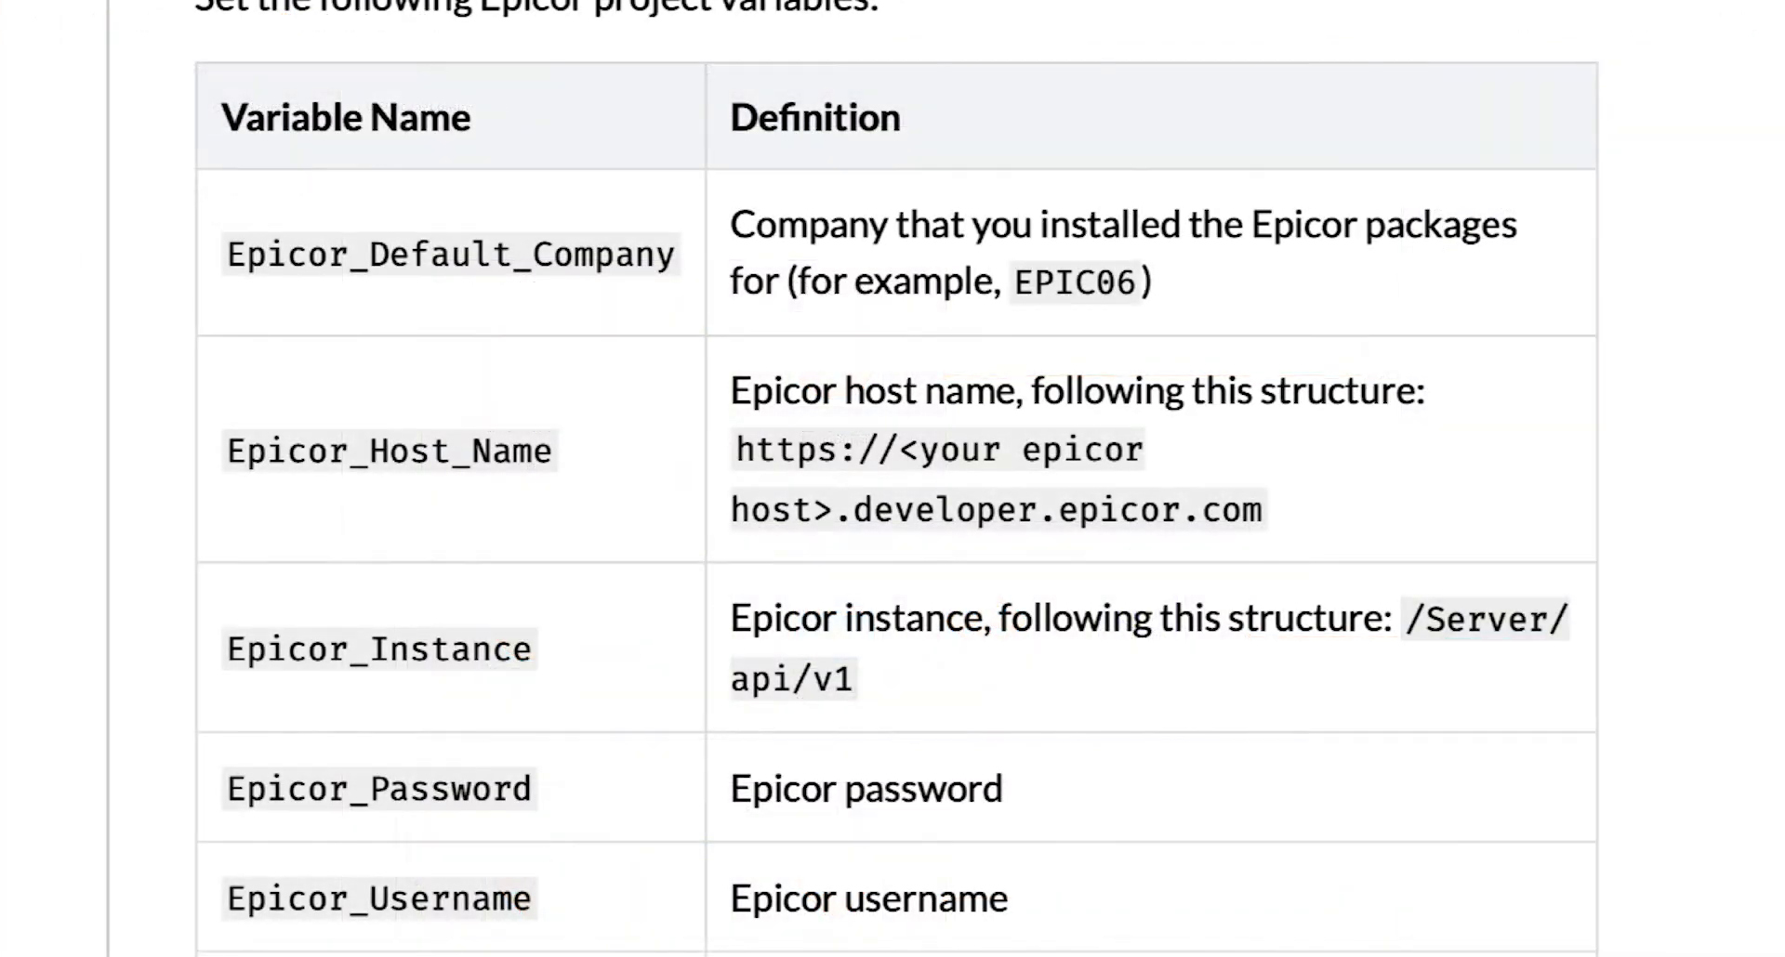
scroll(893, 479, down, 4)
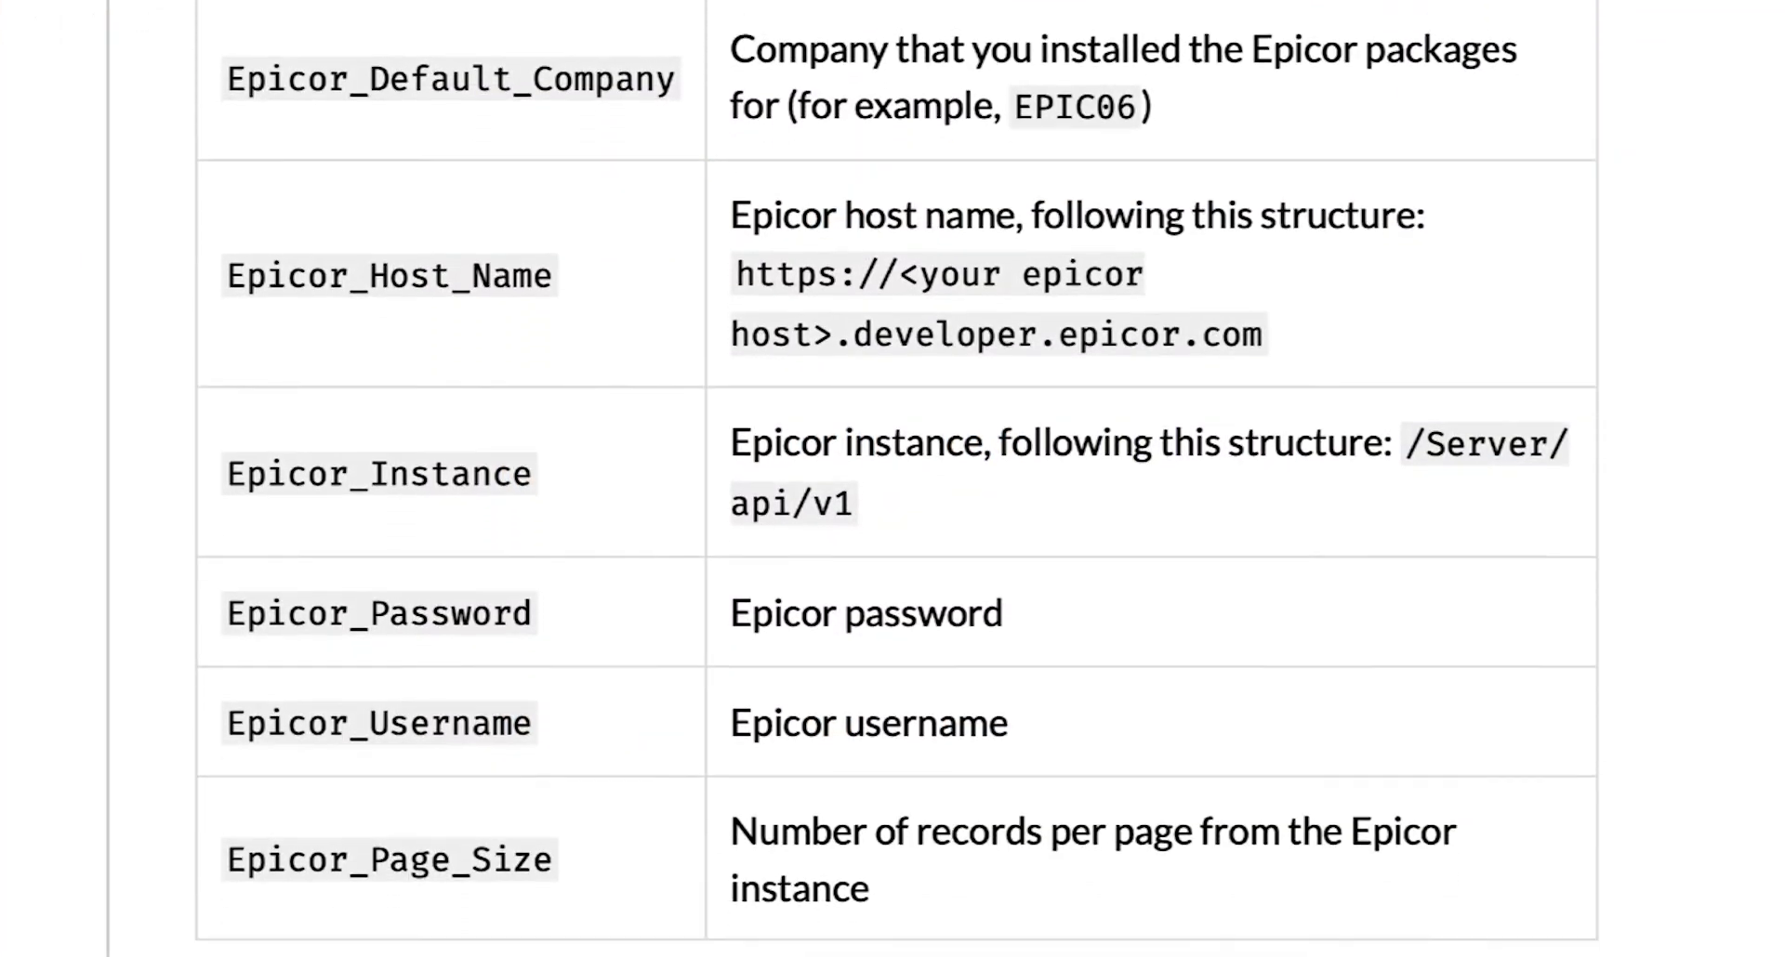
scroll(893, 478, down, 4)
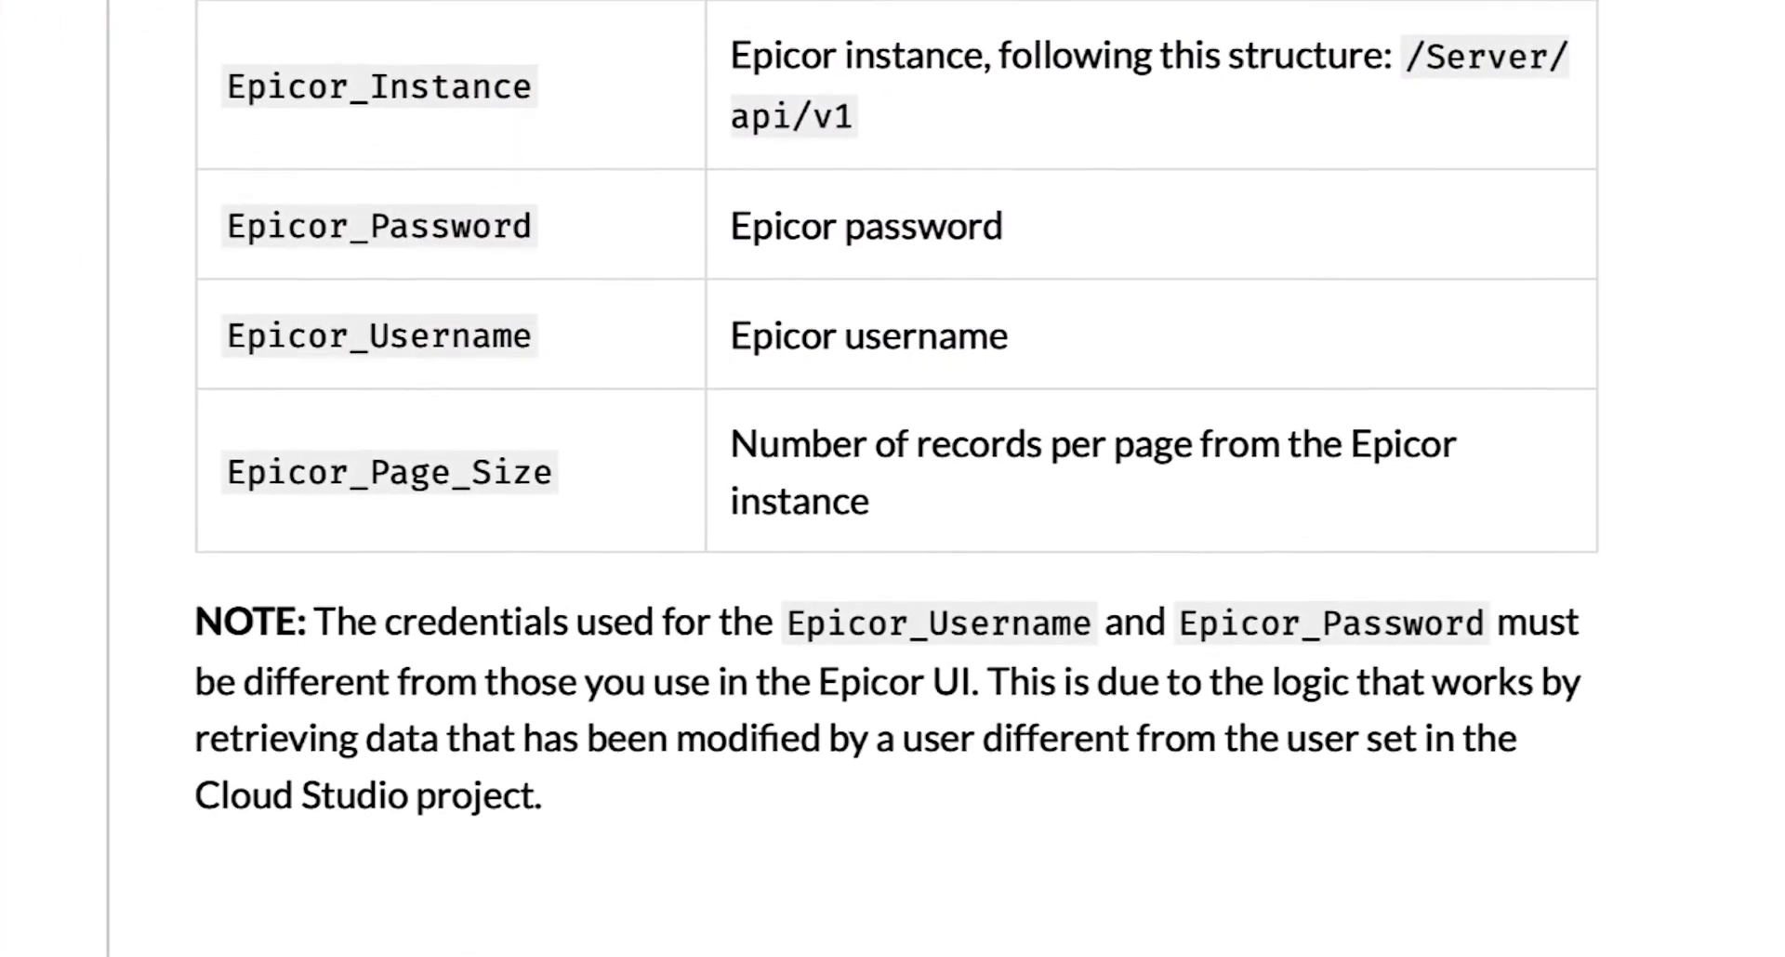
scroll(892, 479, down, 4)
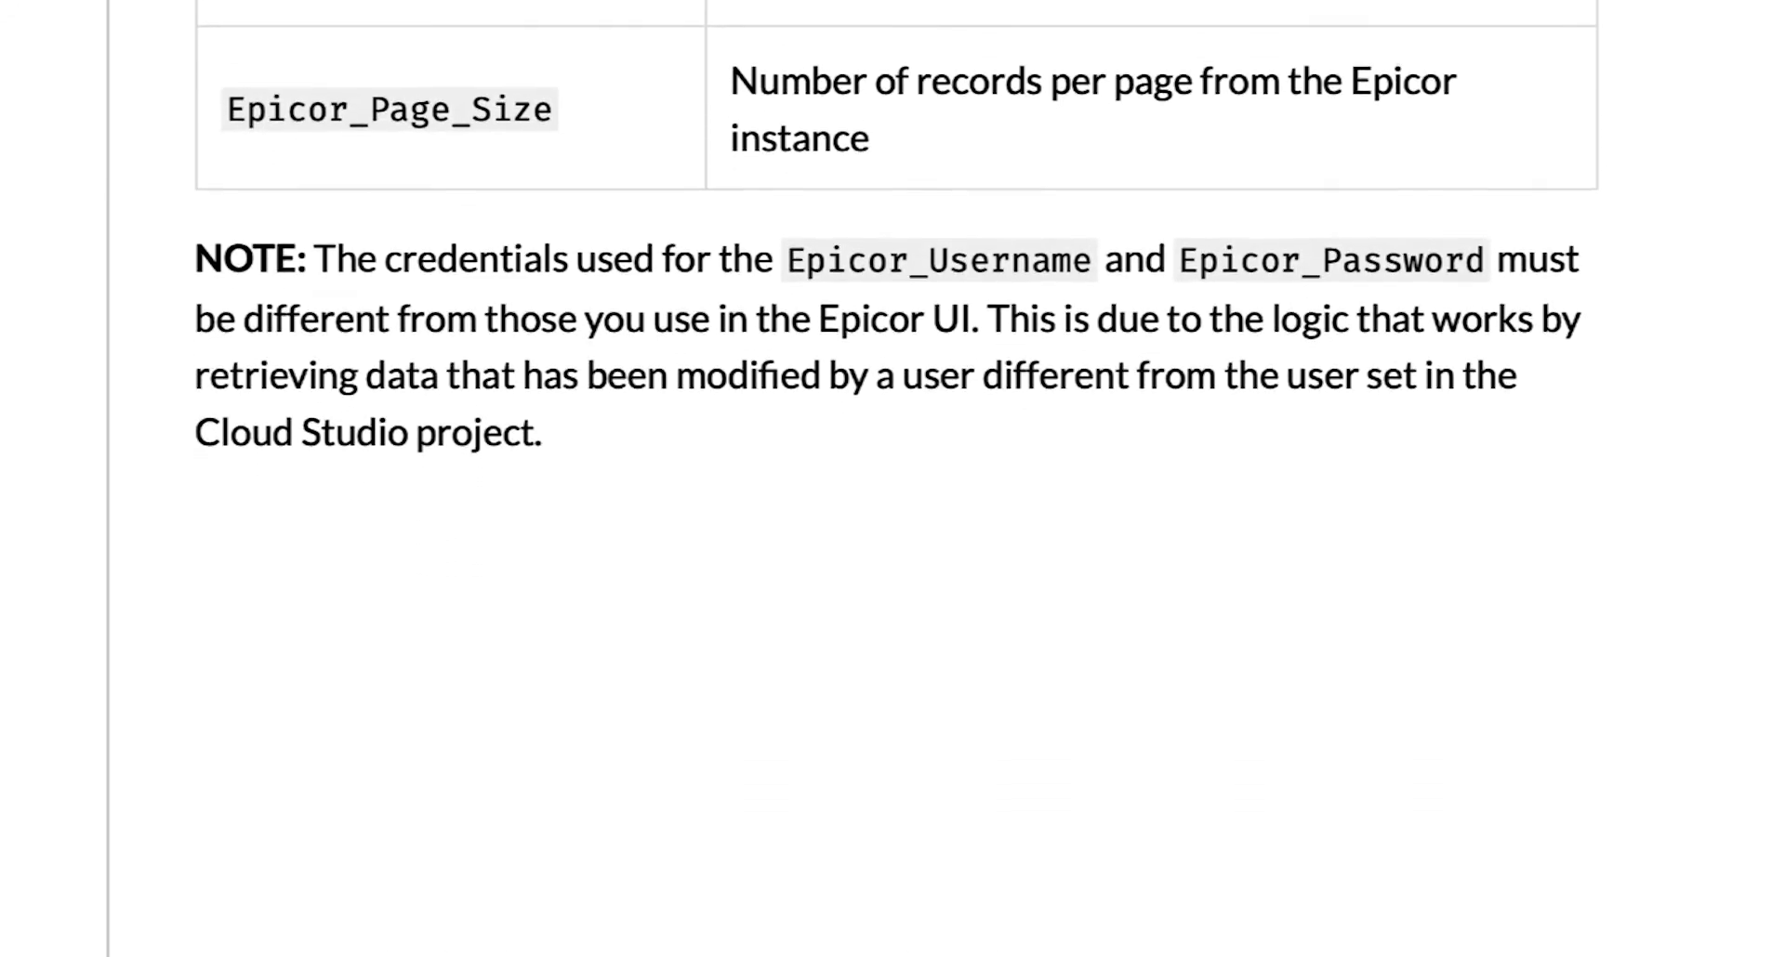
scroll(893, 479, down, 3)
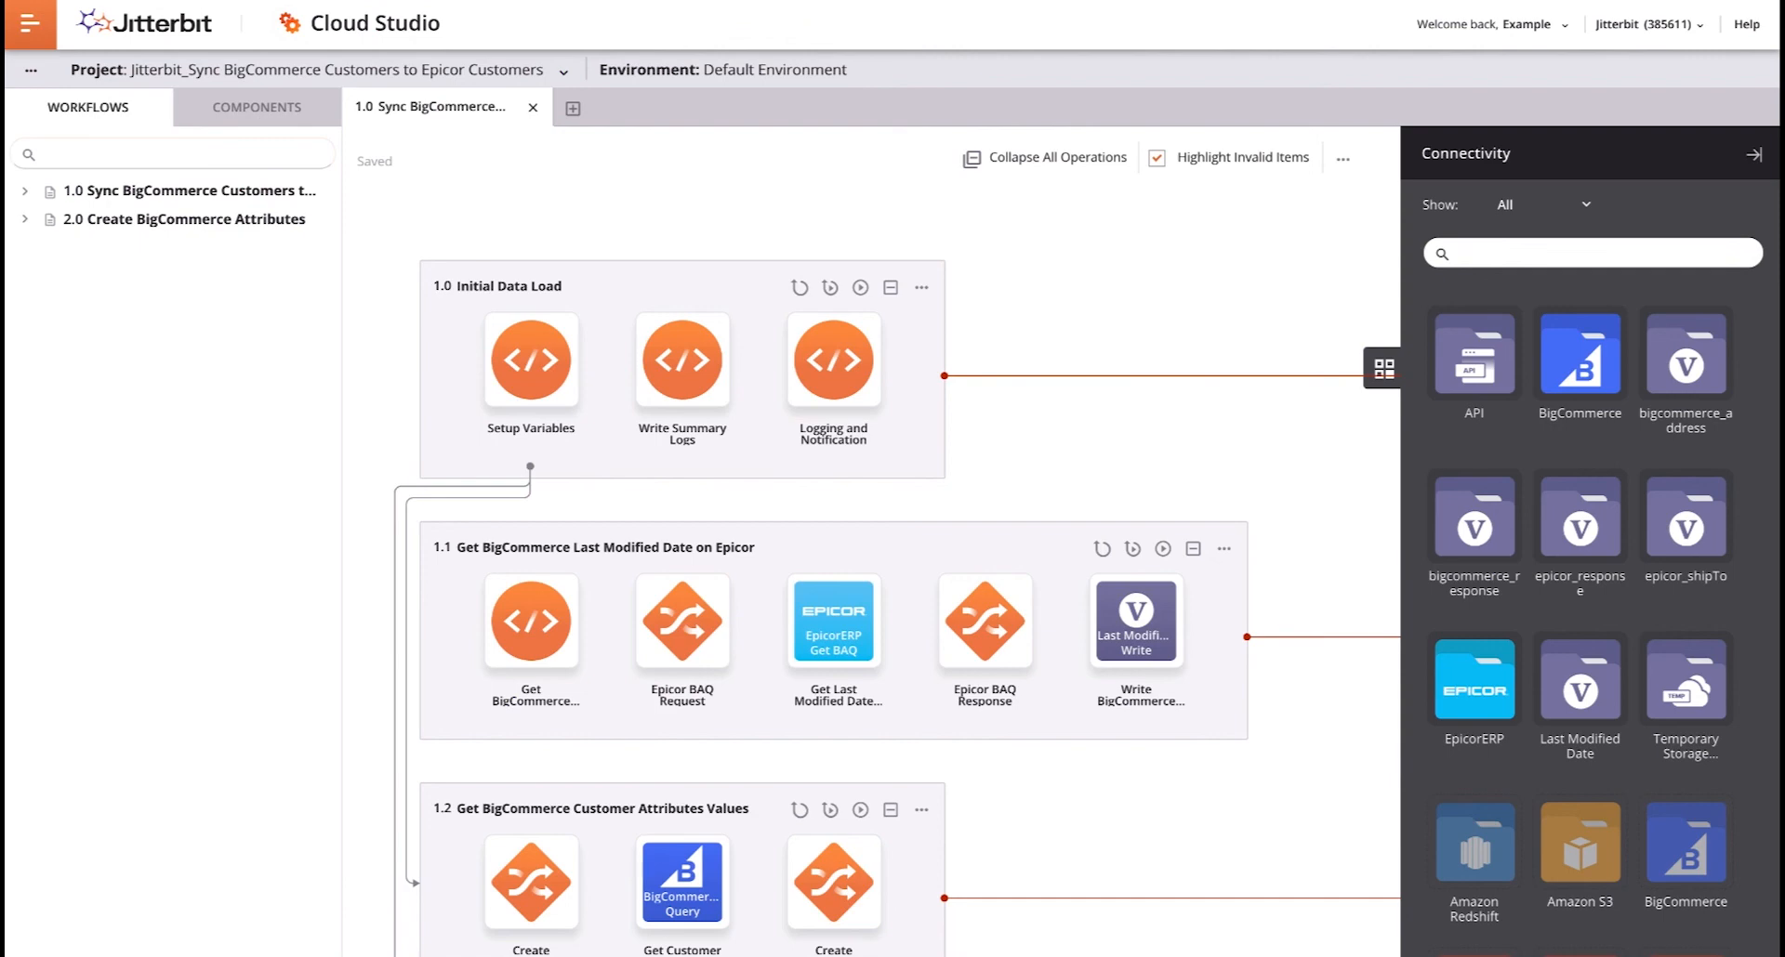
- Test the connections of the BigCommerce and EpicorERP endpoints, closing each configuration afterwards
double_click(1579, 361)
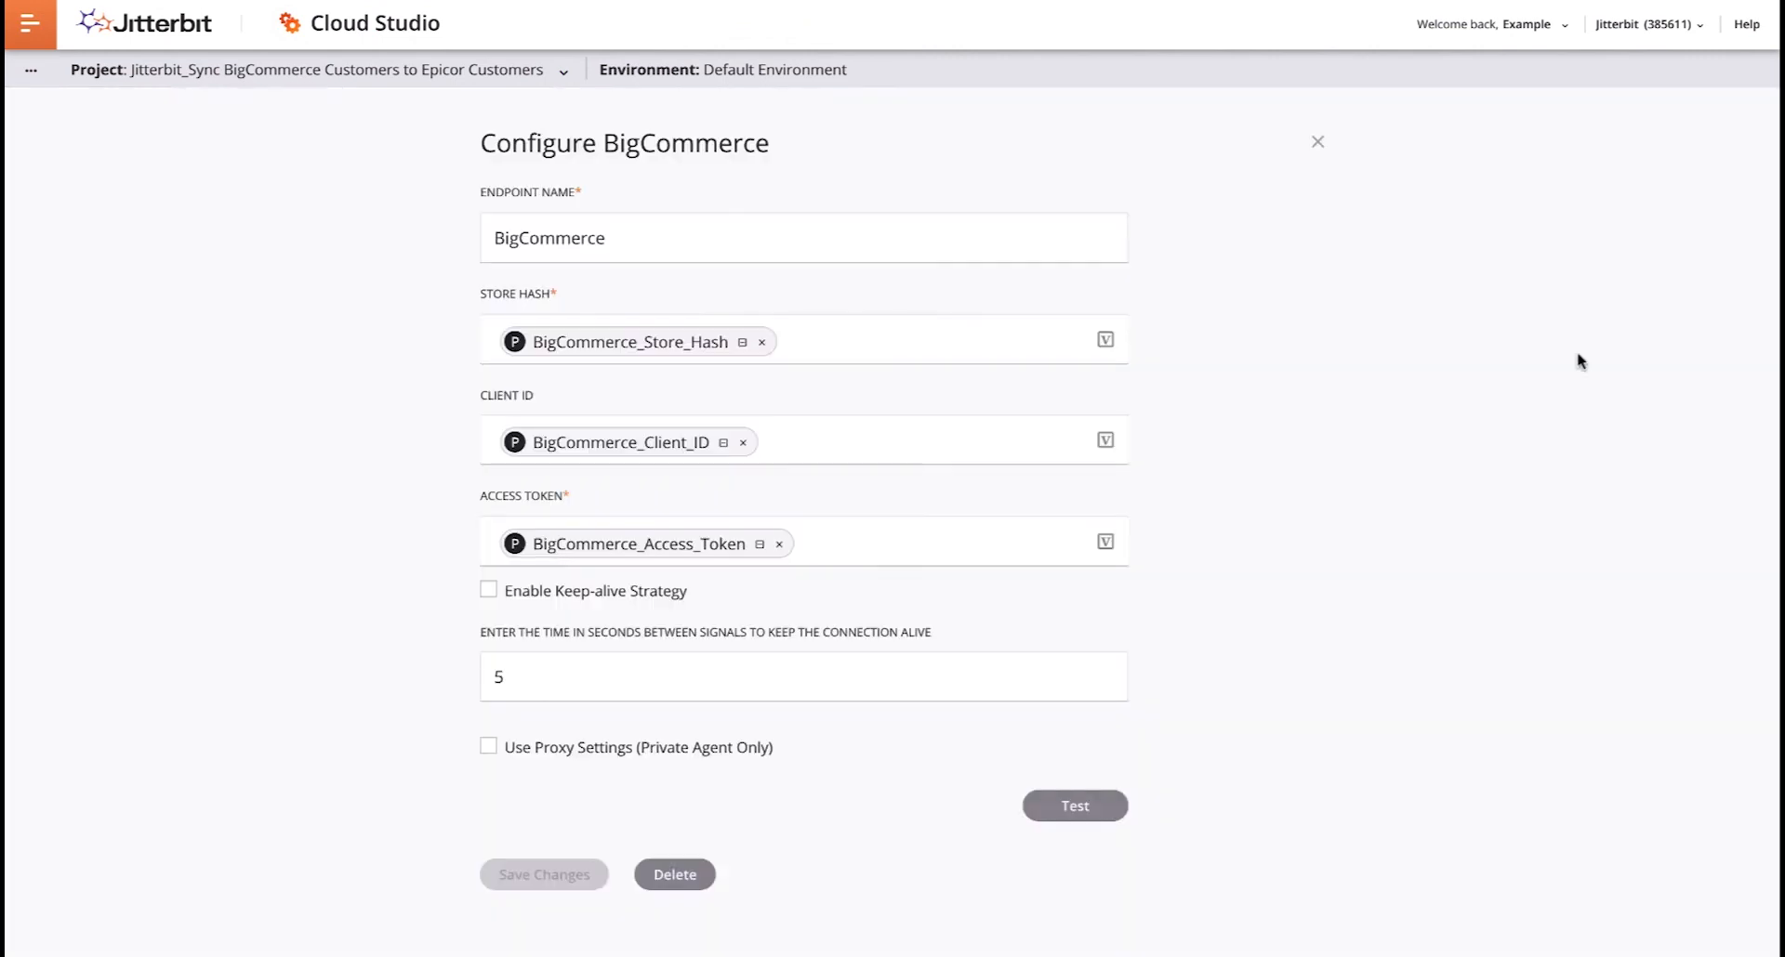
click(1076, 807)
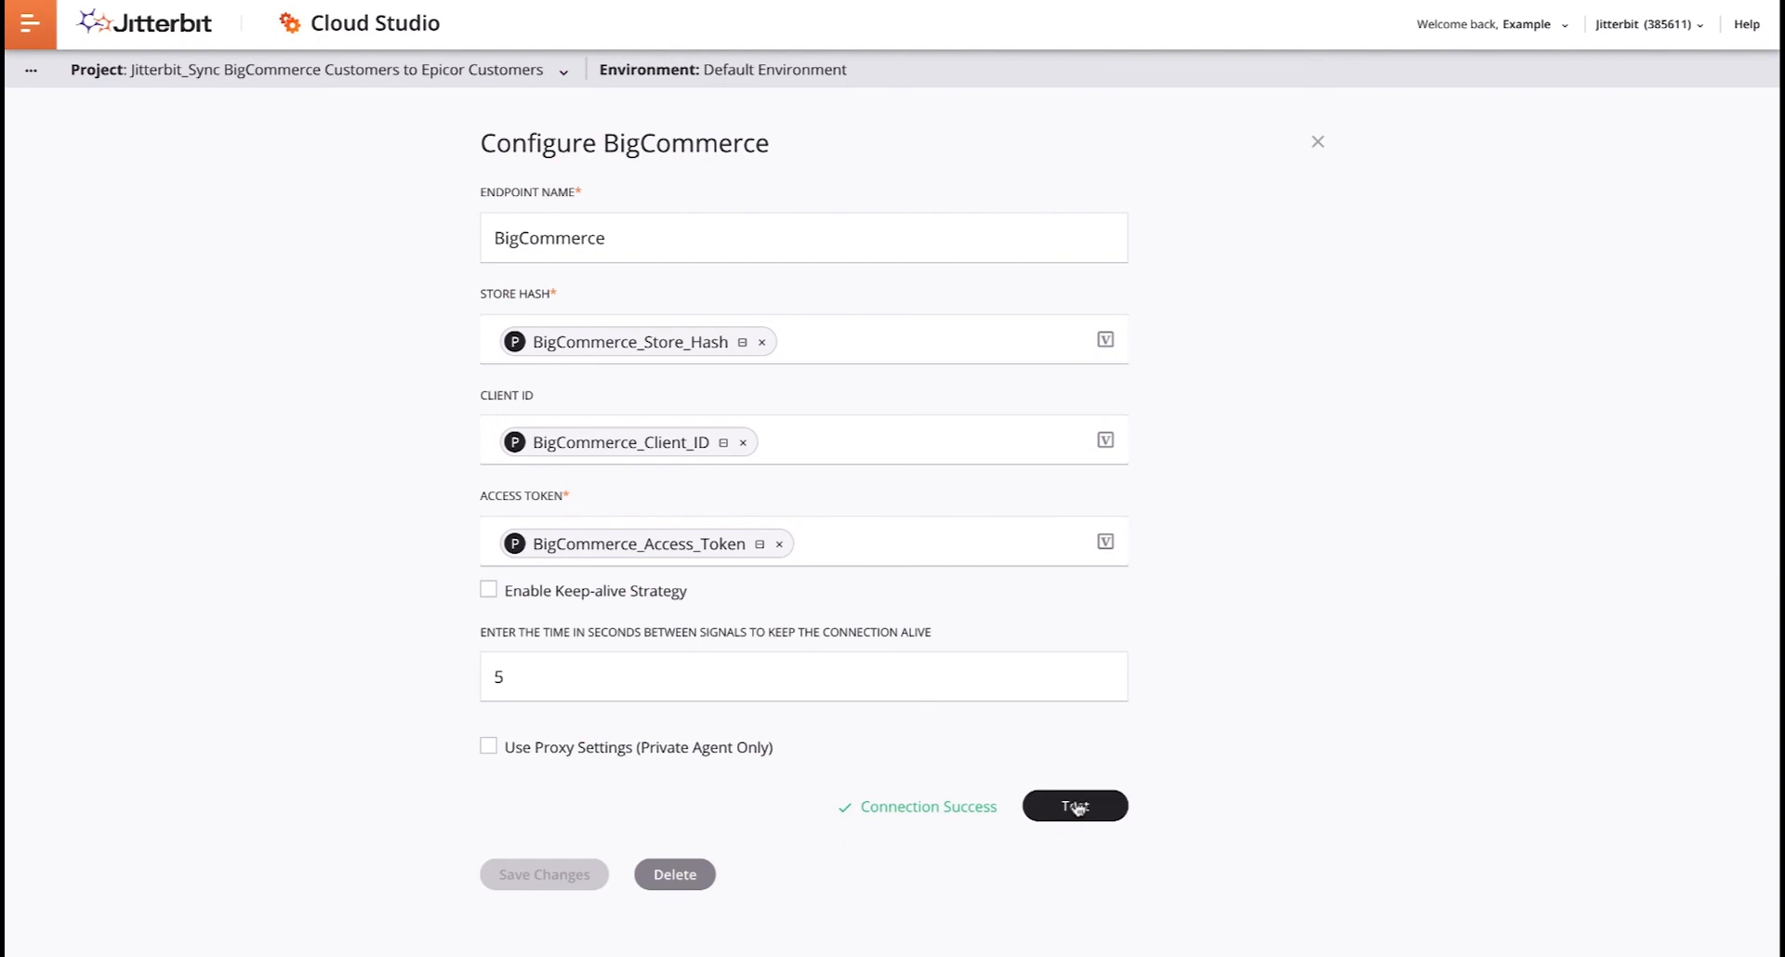
click(1313, 147)
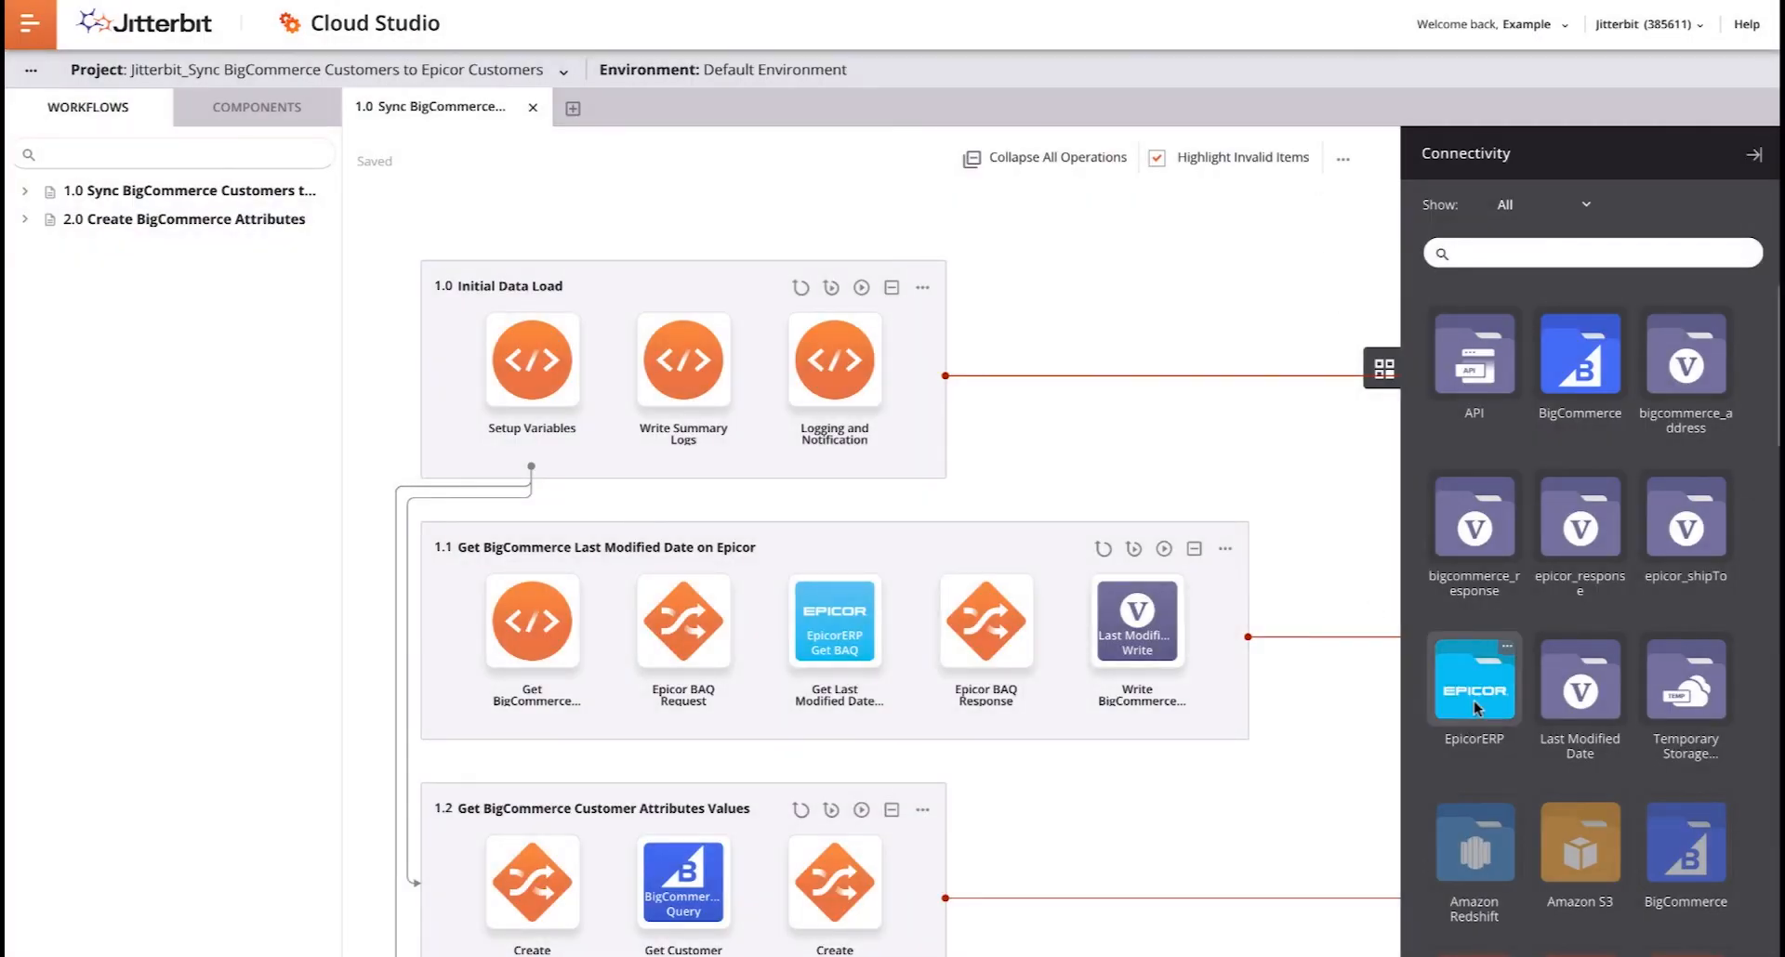
click(1475, 701)
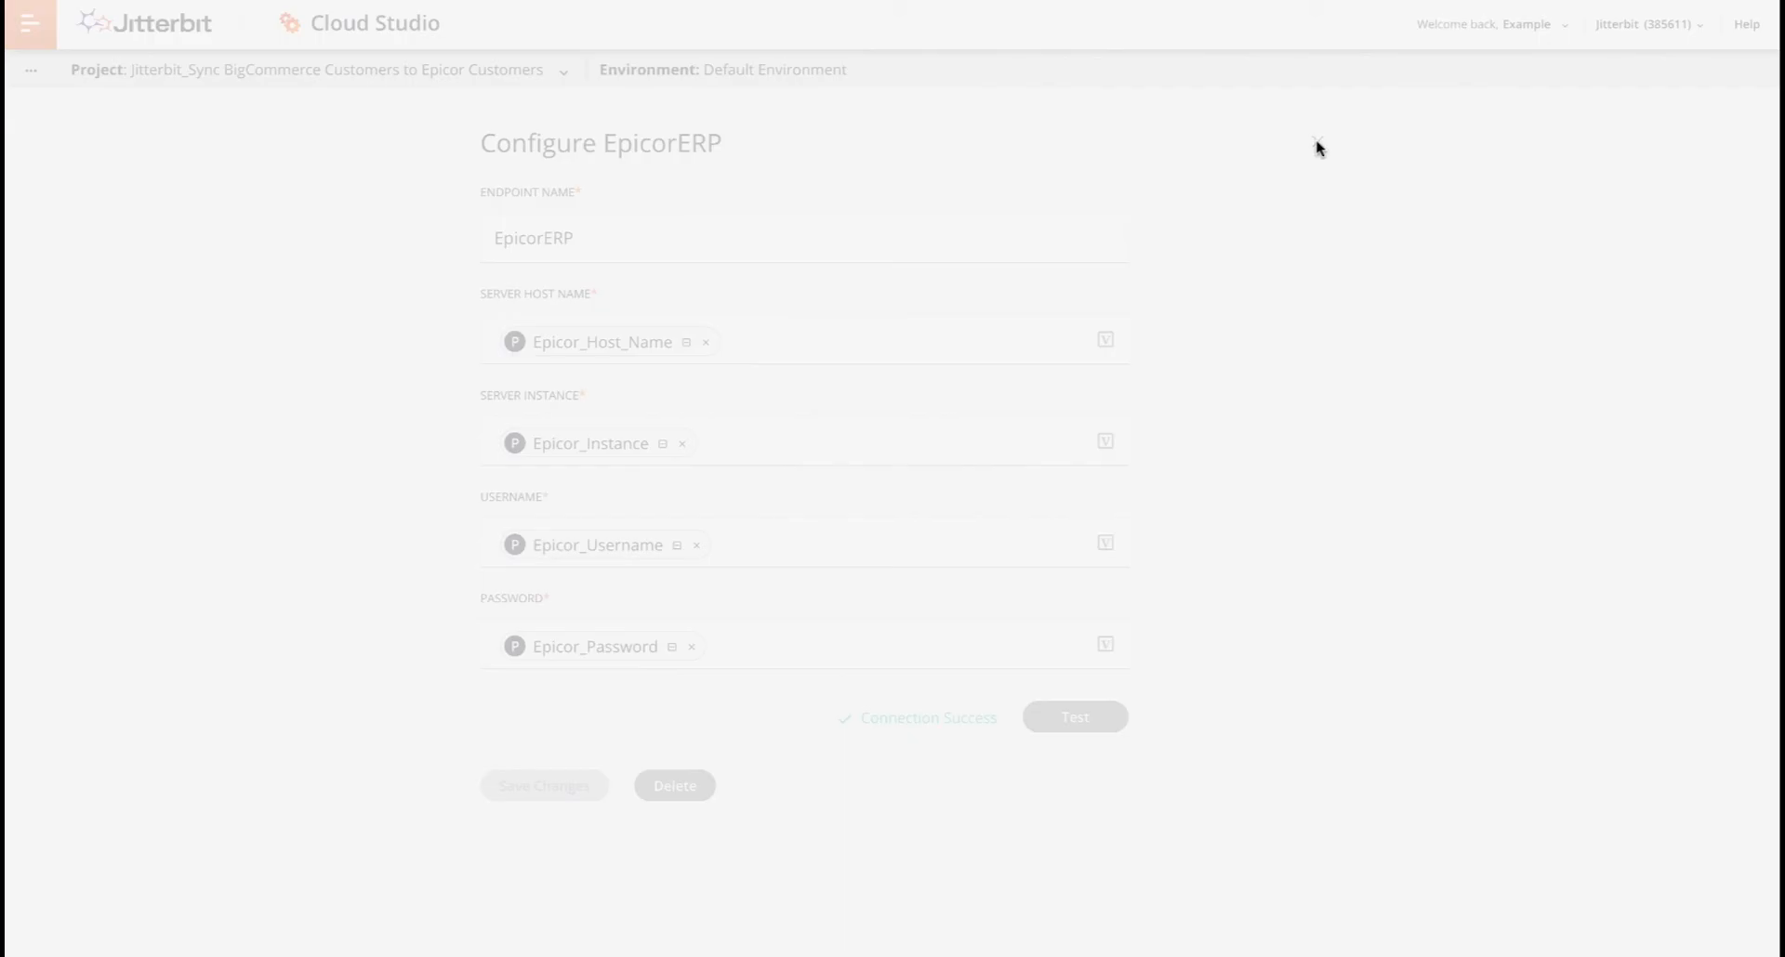
click(1316, 144)
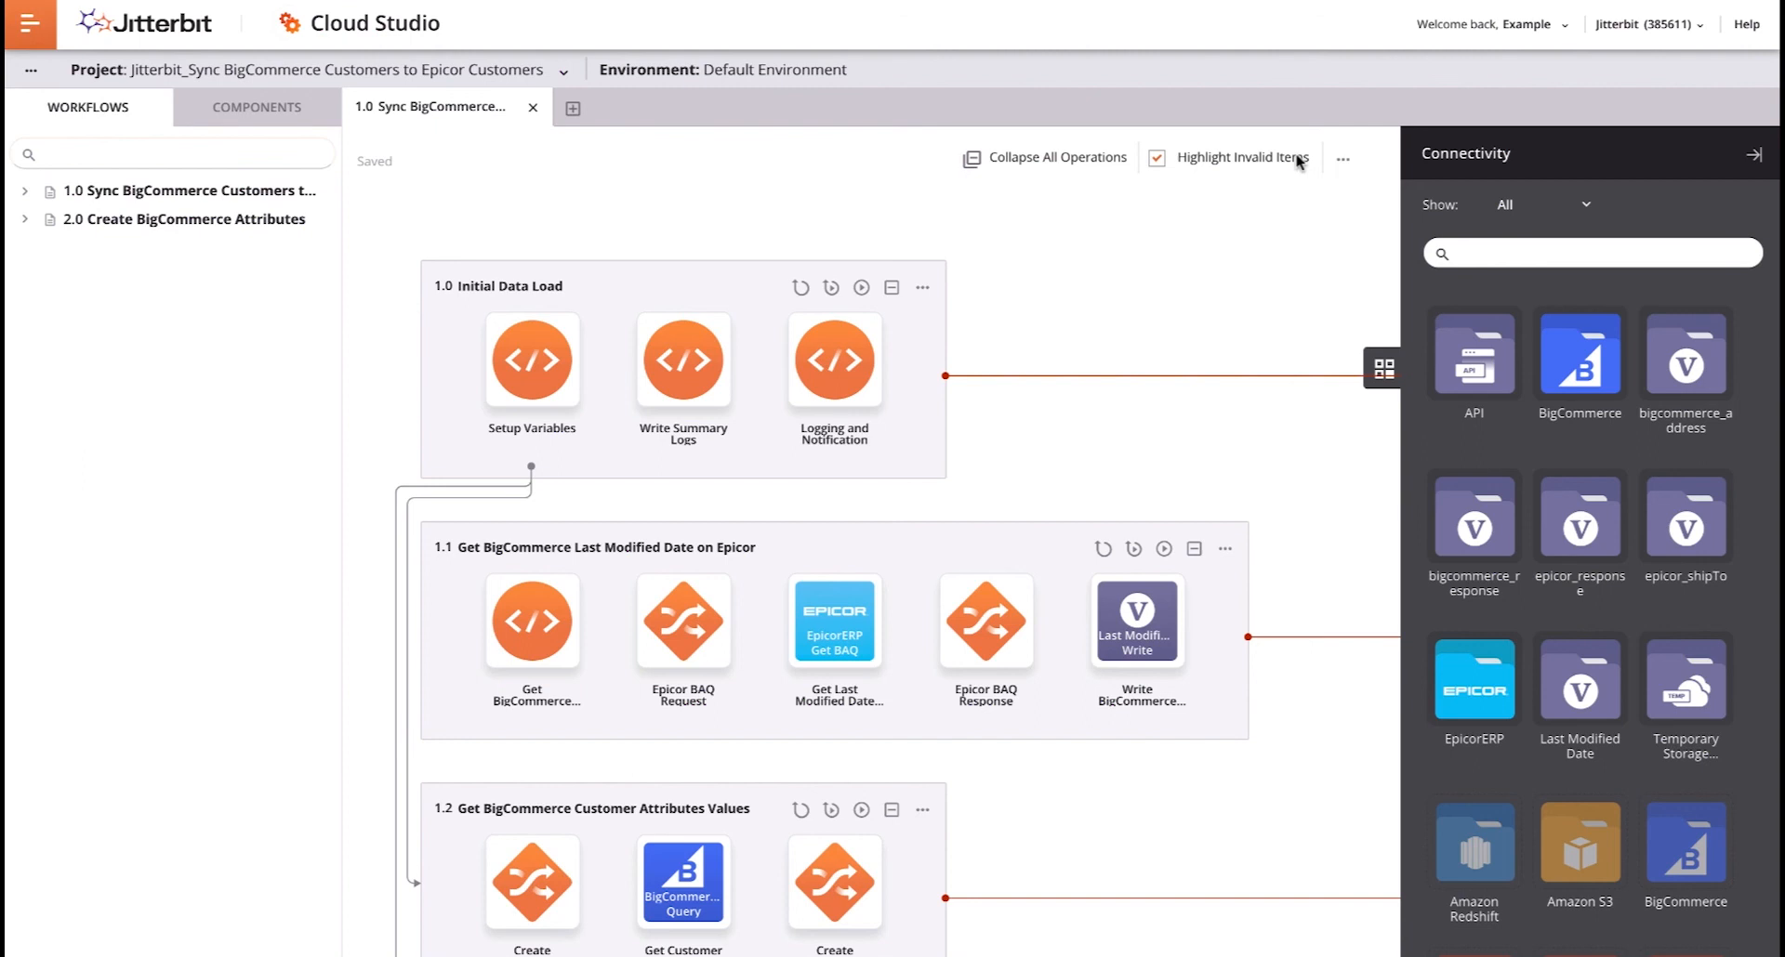
- Deploy the 1.0 Initial Data Load operation
click(920, 286)
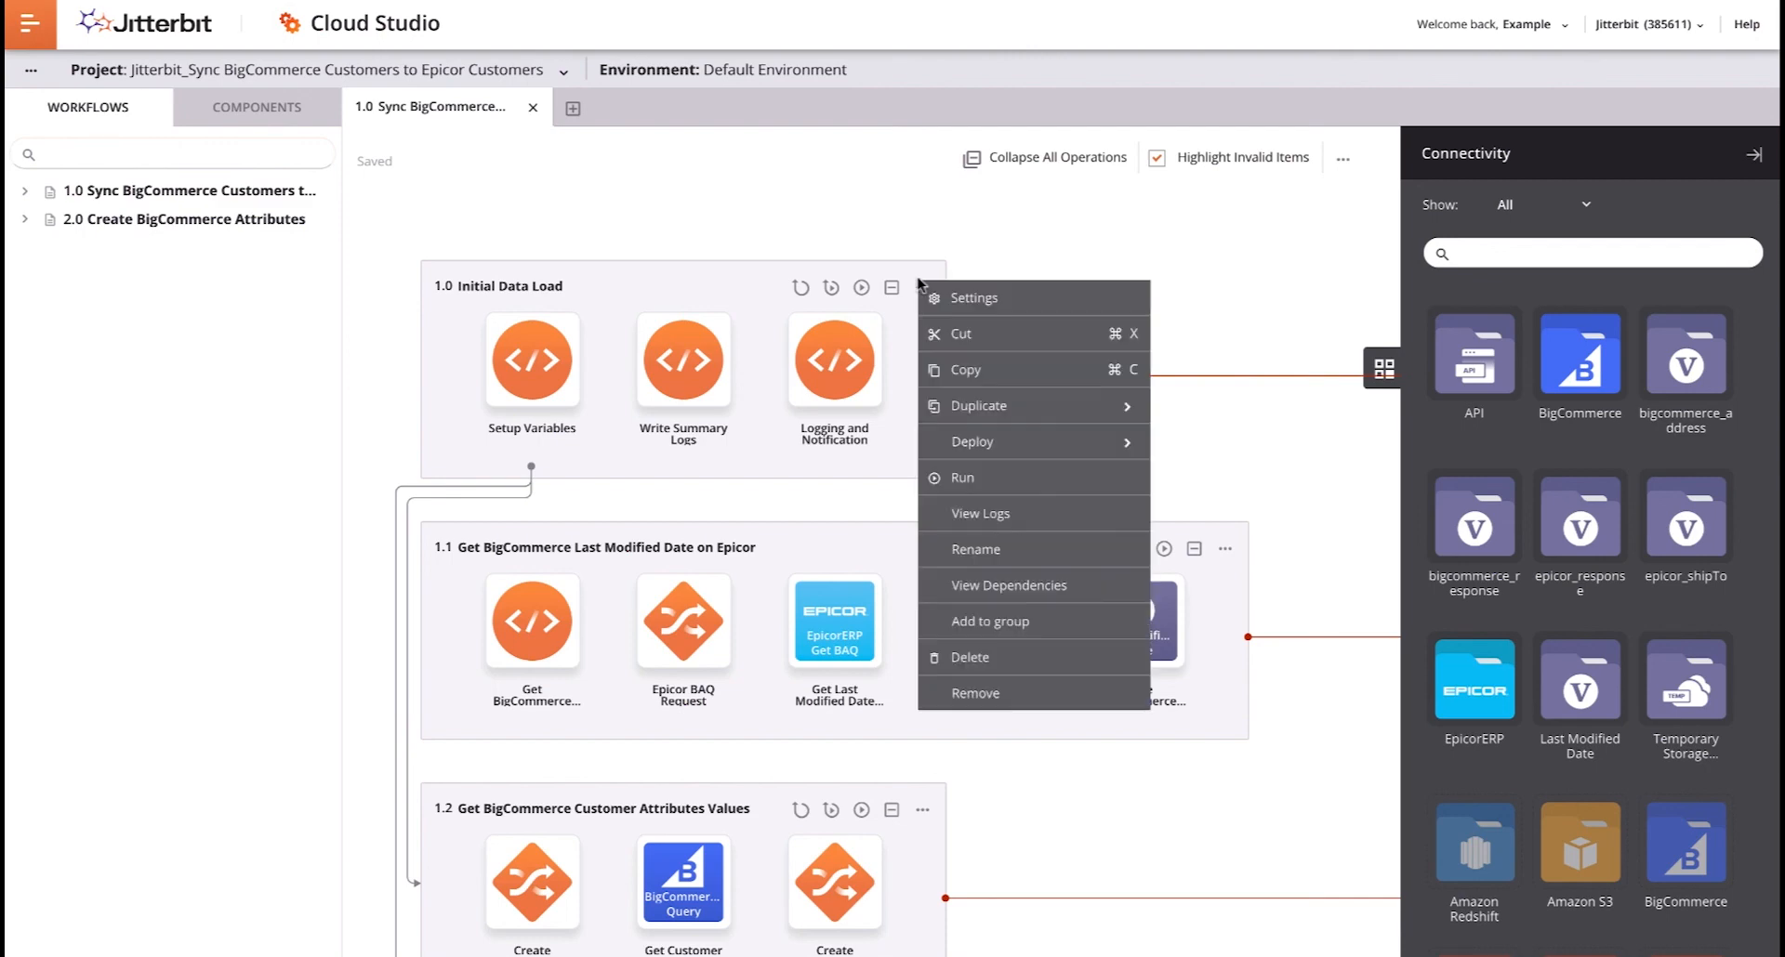
mouse_move(993, 442)
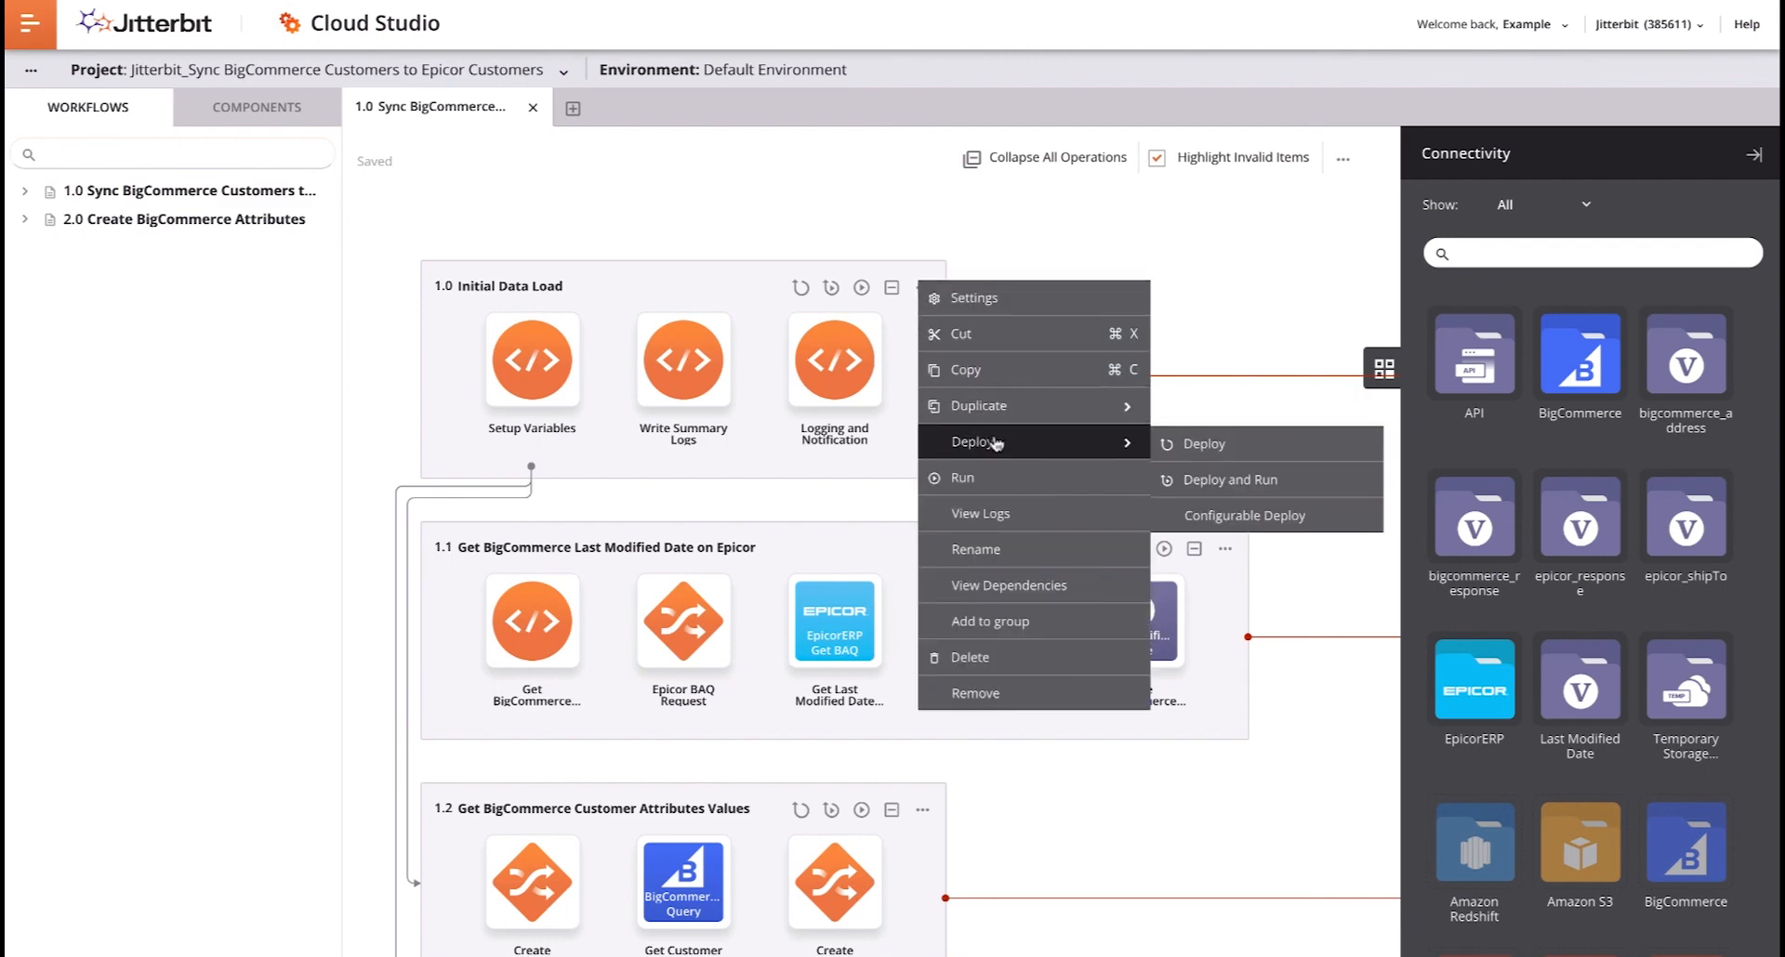